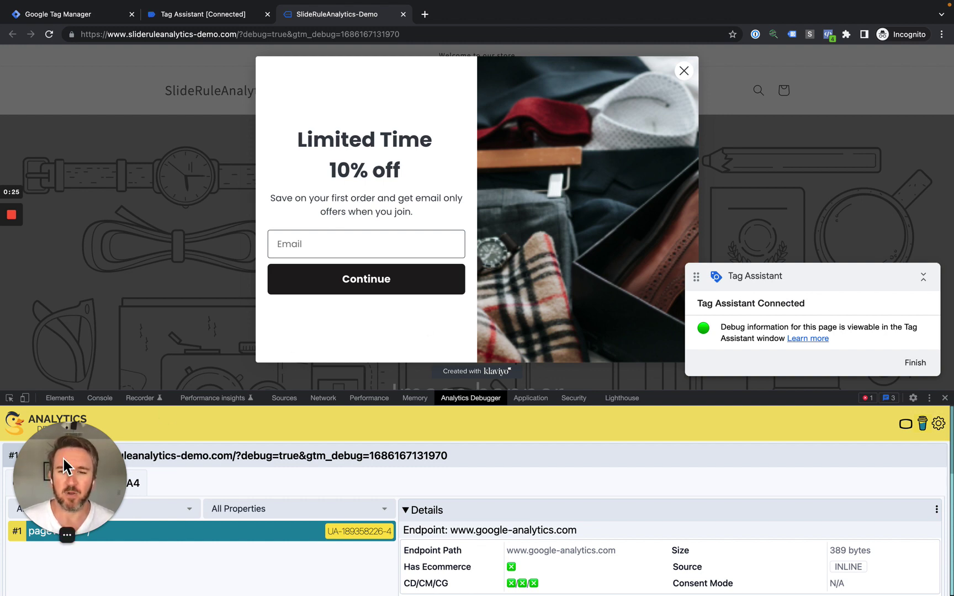
# Sign up in the 10% off popup with the saved test email address.
pyautogui.moveTo(63, 458); pyautogui.dragTo(72, 293)
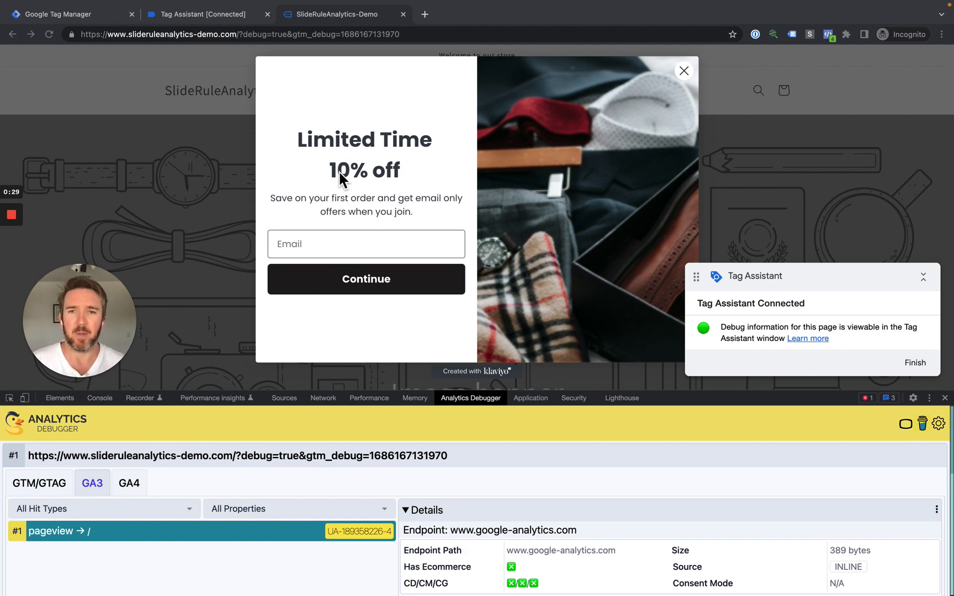
pyautogui.click(326, 245)
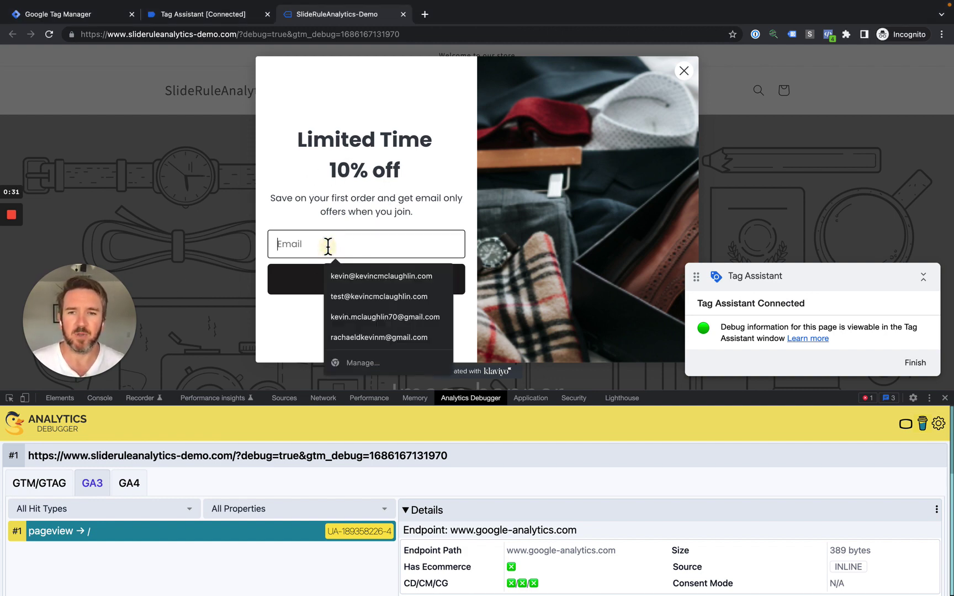
pyautogui.click(344, 298)
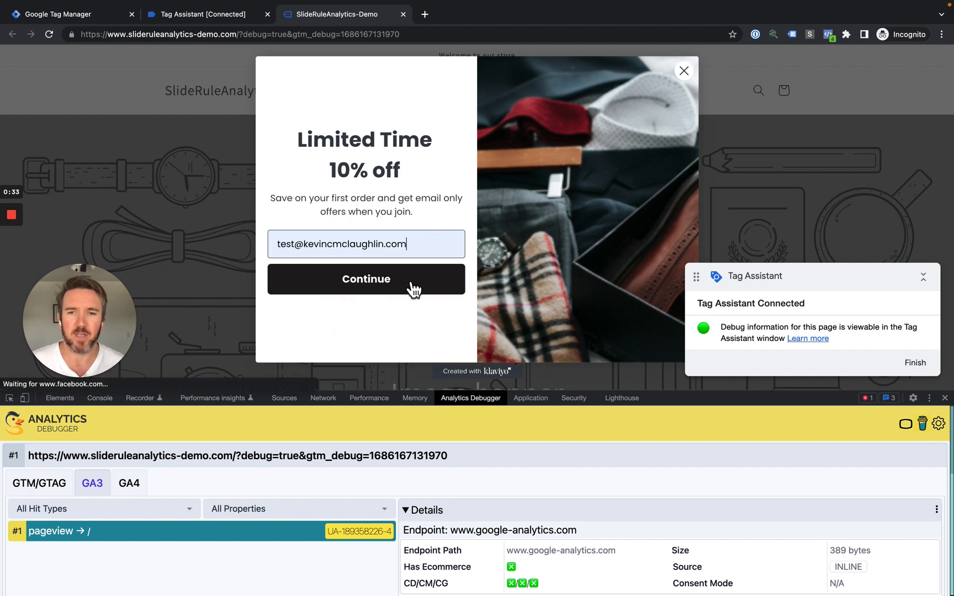
pyautogui.click(379, 282)
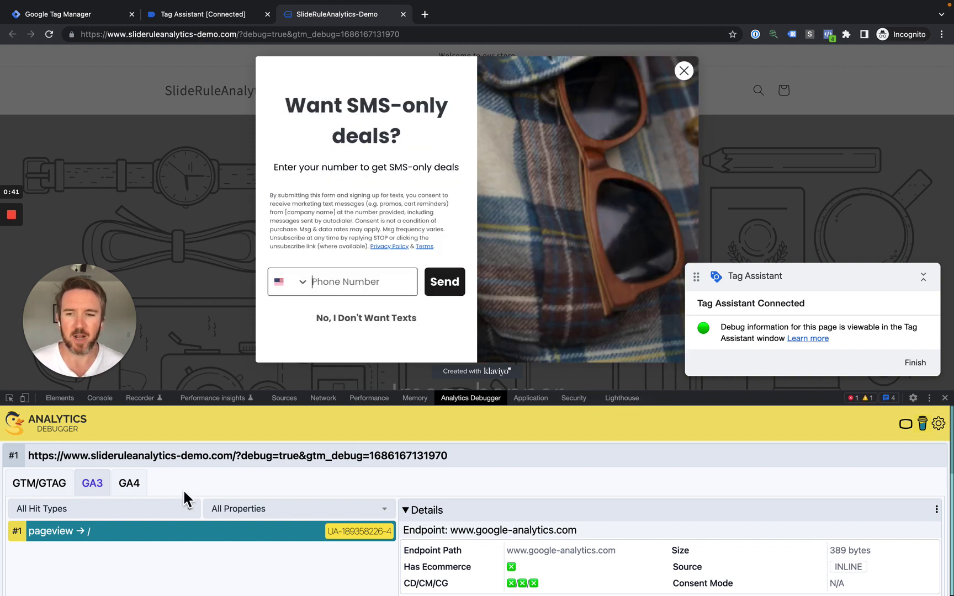
# Show GA4 hits in Analytics Debugger and select the first contact_subscribe event.
pyautogui.click(128, 485)
pyautogui.scroll(-1, 155, 522)
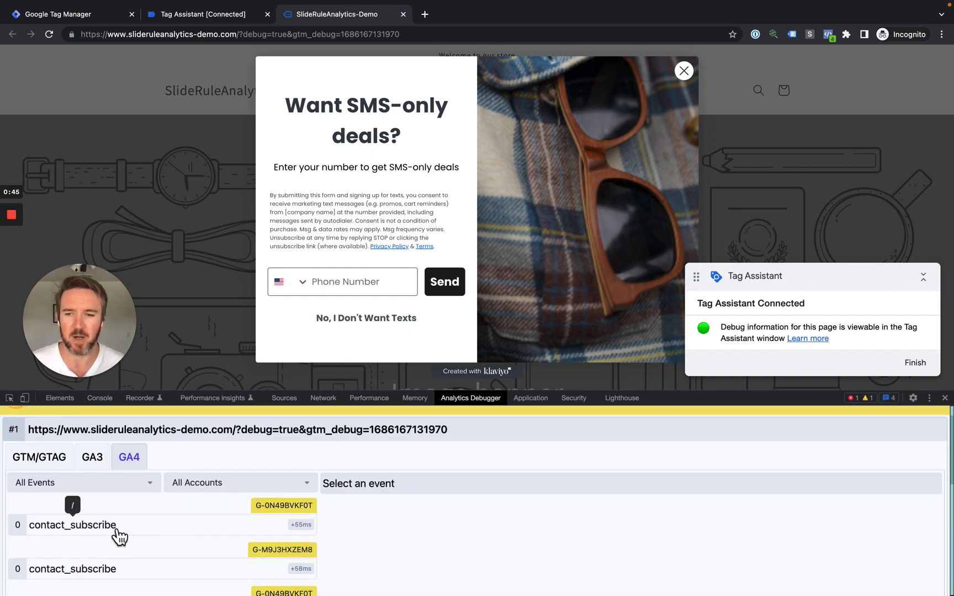
pyautogui.scroll(1, 118, 533)
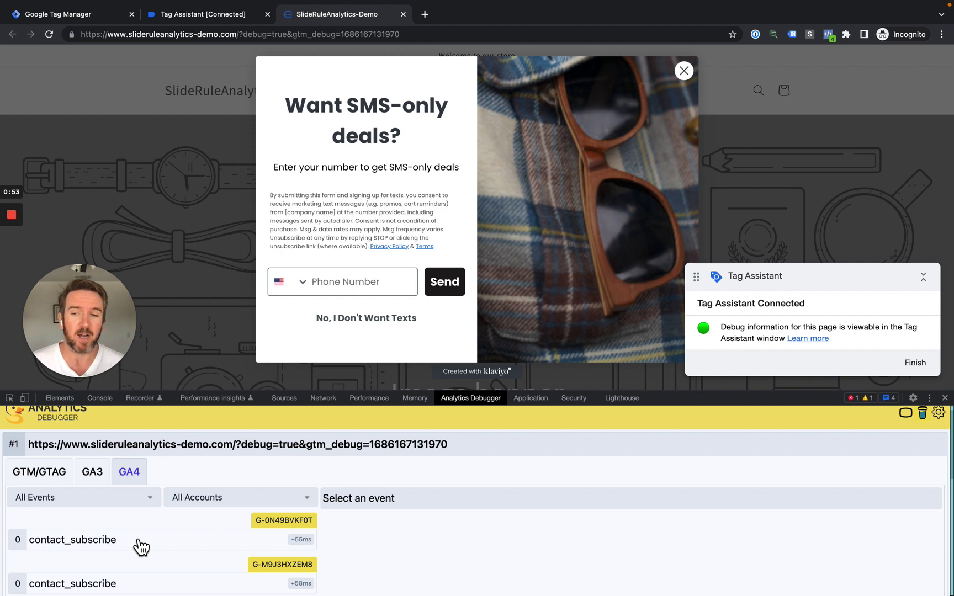
pyautogui.click(138, 541)
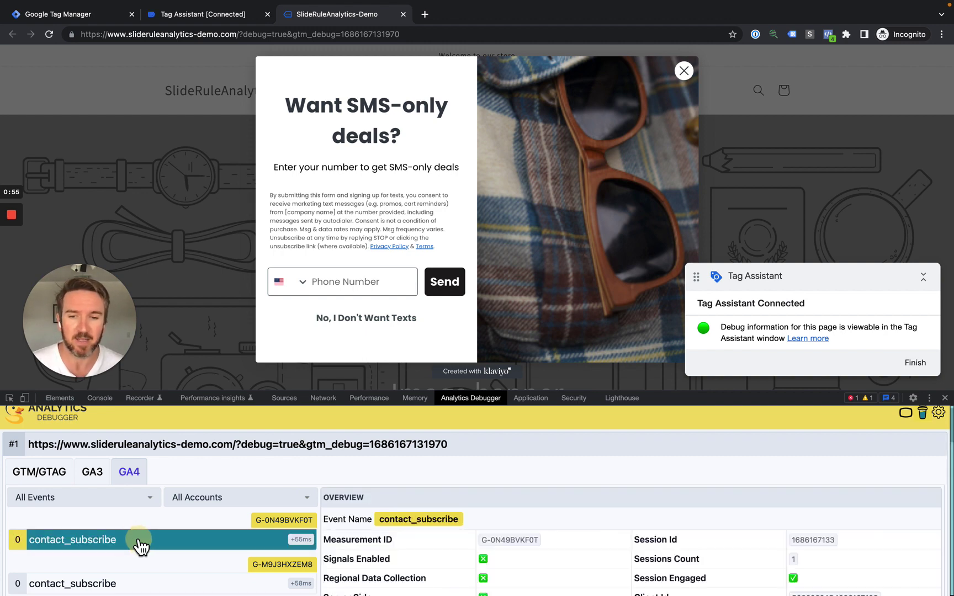
# Review its details: form_name 'Multi-step email & SMS', subscribed_via email, is_subscribed true.
pyautogui.scroll(-8, 411, 547)
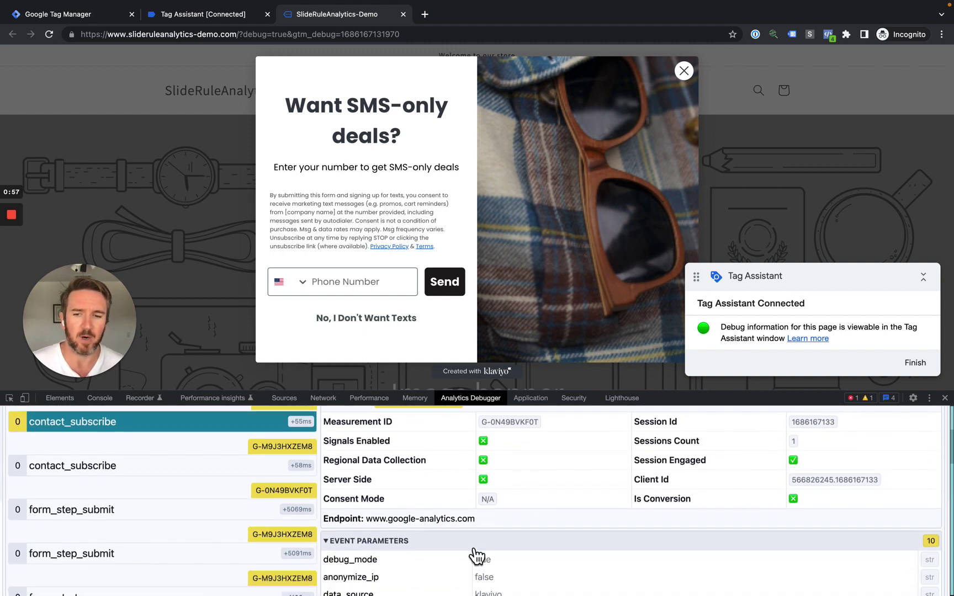
pyautogui.scroll(5, 476, 555)
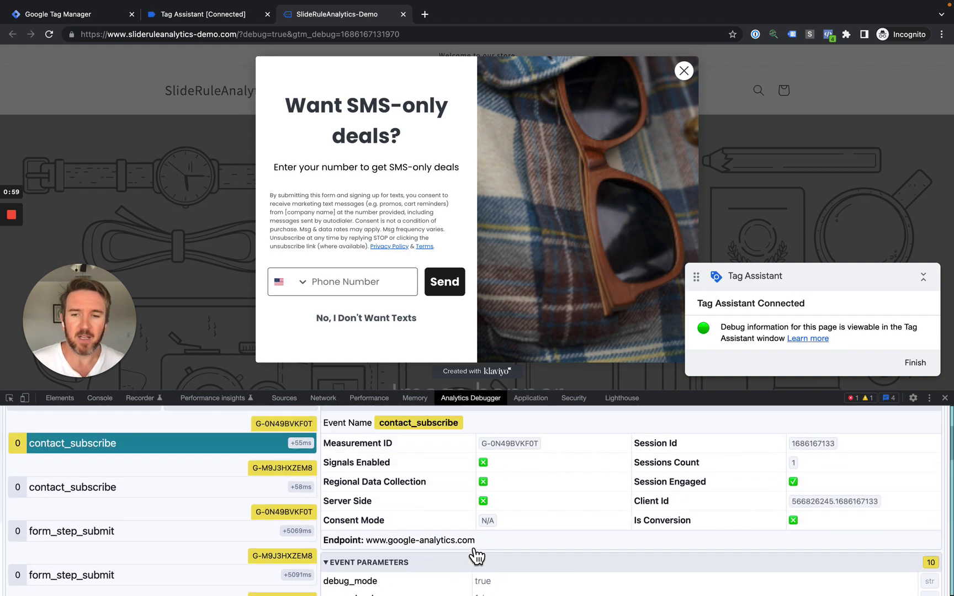
pyautogui.scroll(-1, 476, 555)
pyautogui.scroll(-3, 476, 555)
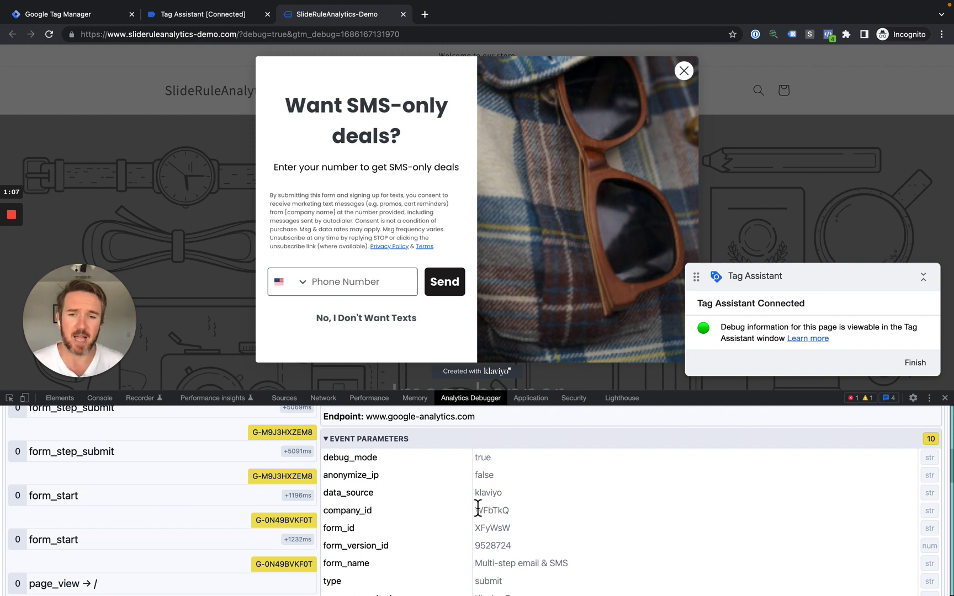
pyautogui.scroll(-2, 476, 530)
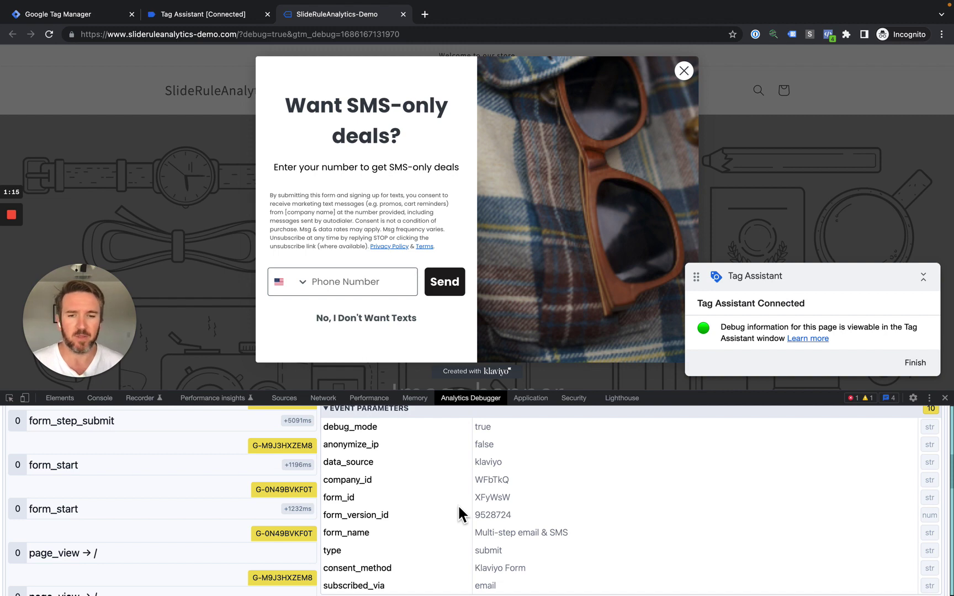
pyautogui.moveTo(474, 533); pyautogui.dragTo(553, 532)
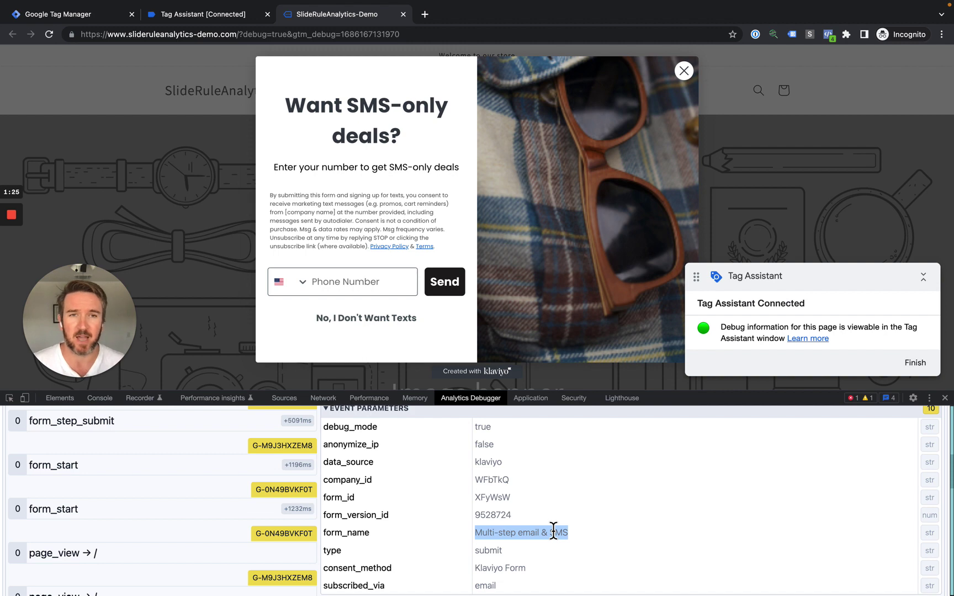
pyautogui.scroll(-1, 553, 530)
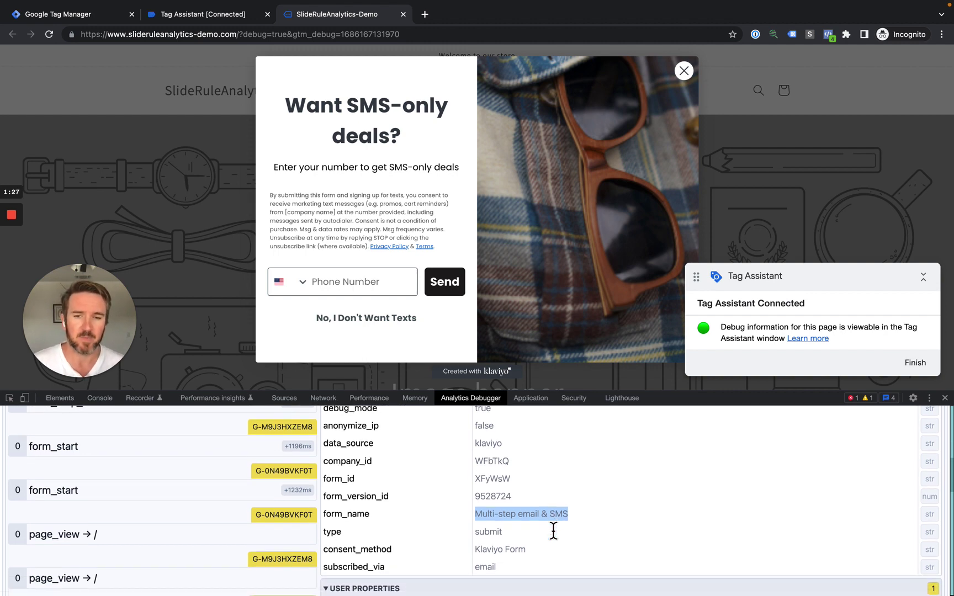
pyautogui.moveTo(476, 549); pyautogui.dragTo(625, 540)
pyautogui.scroll(-1, 520, 551)
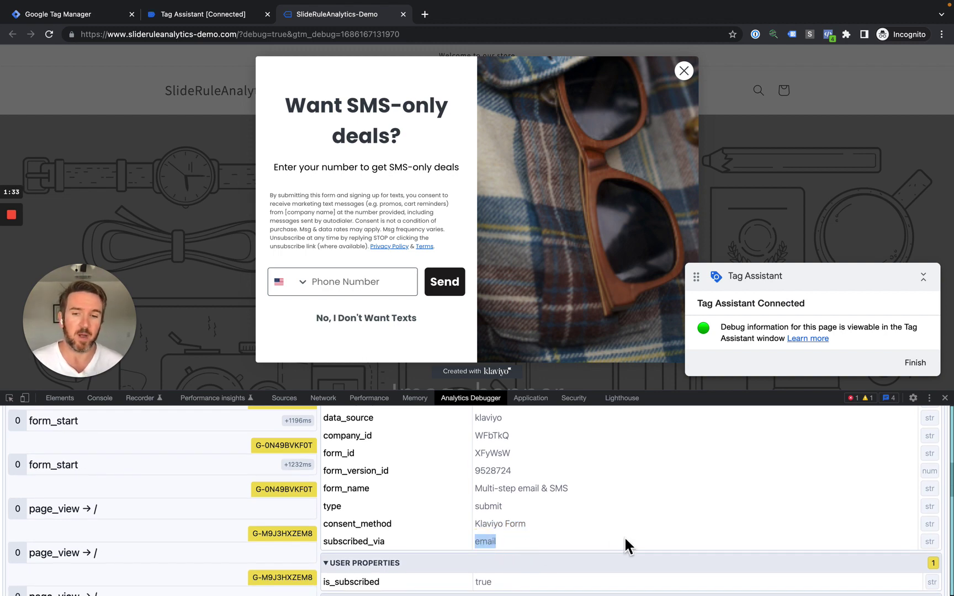
pyautogui.scroll(-2, 624, 545)
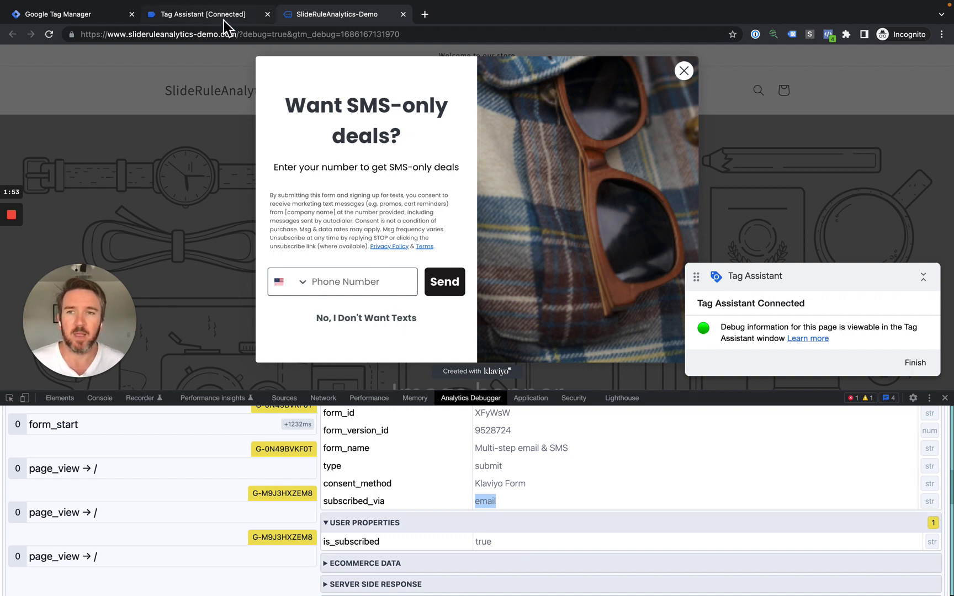
# Open Meta Pixel Helper to see two pixels, each reporting a Lead event.
pyautogui.click(828, 35)
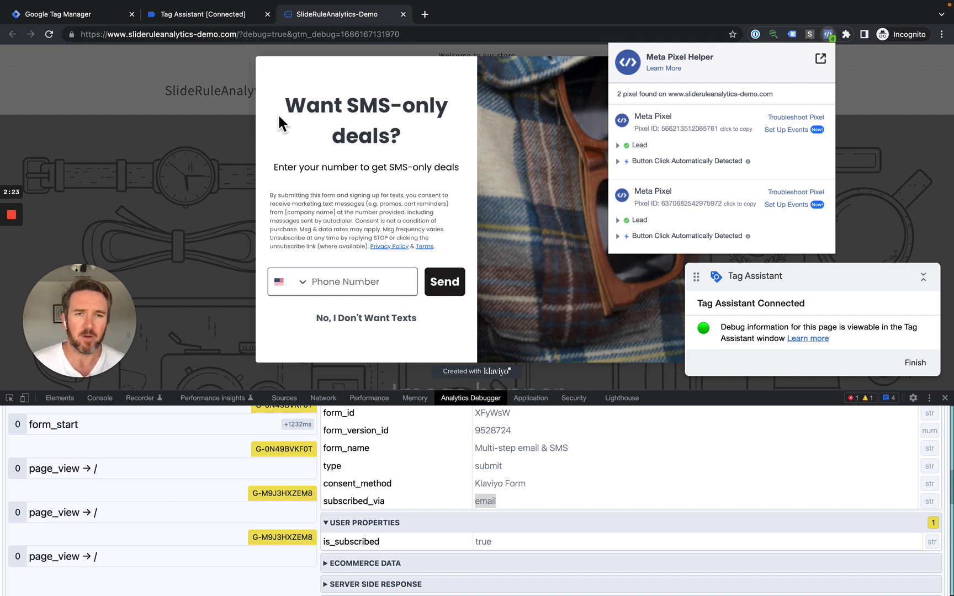
# In Tag Assistant, show the Data Layer of event 86 contact_subscribe.
pyautogui.click(233, 15)
pyautogui.click(475, 261)
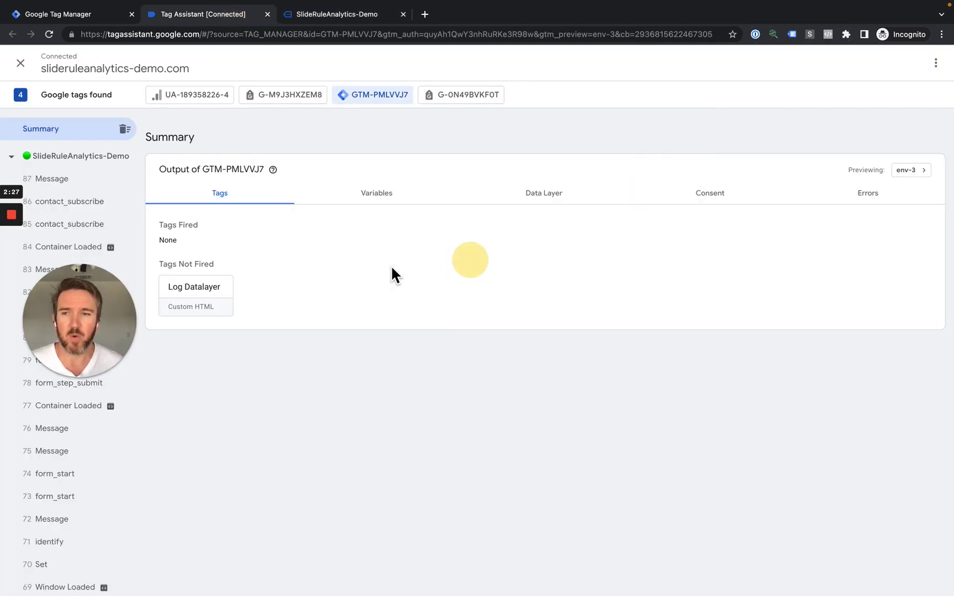
pyautogui.click(93, 205)
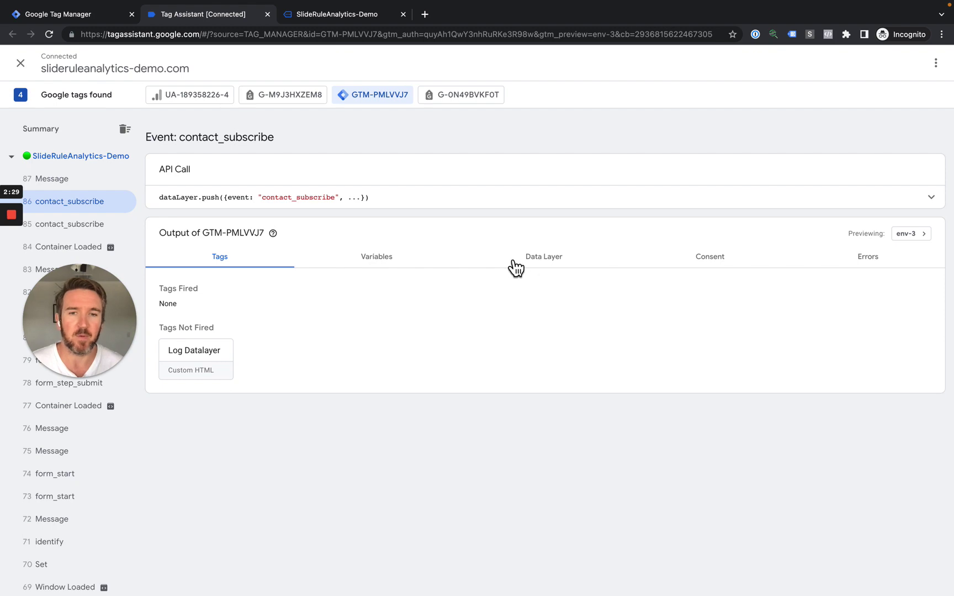
pyautogui.click(544, 268)
# Highlight the submitted email value and its email_sha256 hash in the data layer.
pyautogui.scroll(-4, 506, 346)
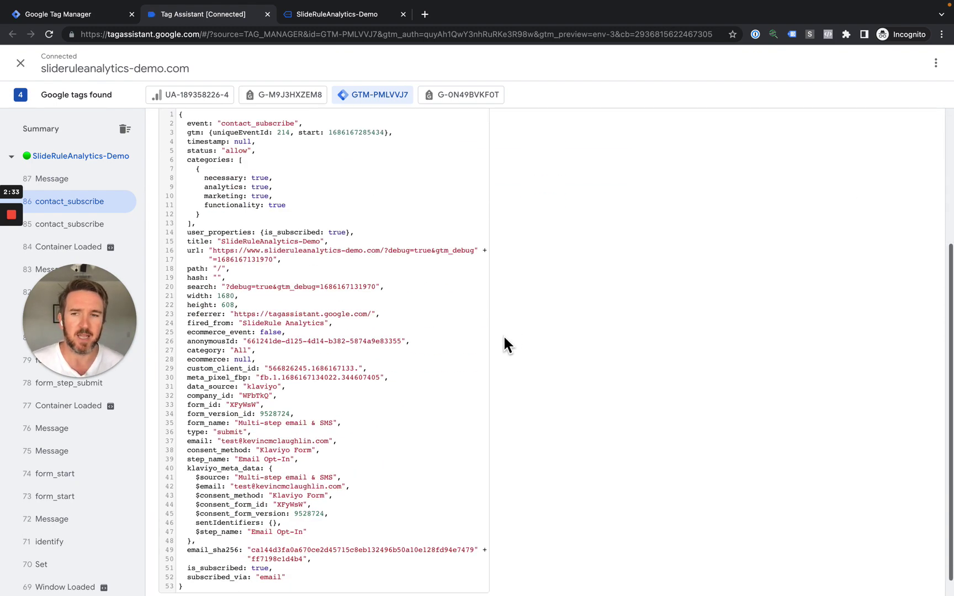
pyautogui.scroll(-1, 505, 345)
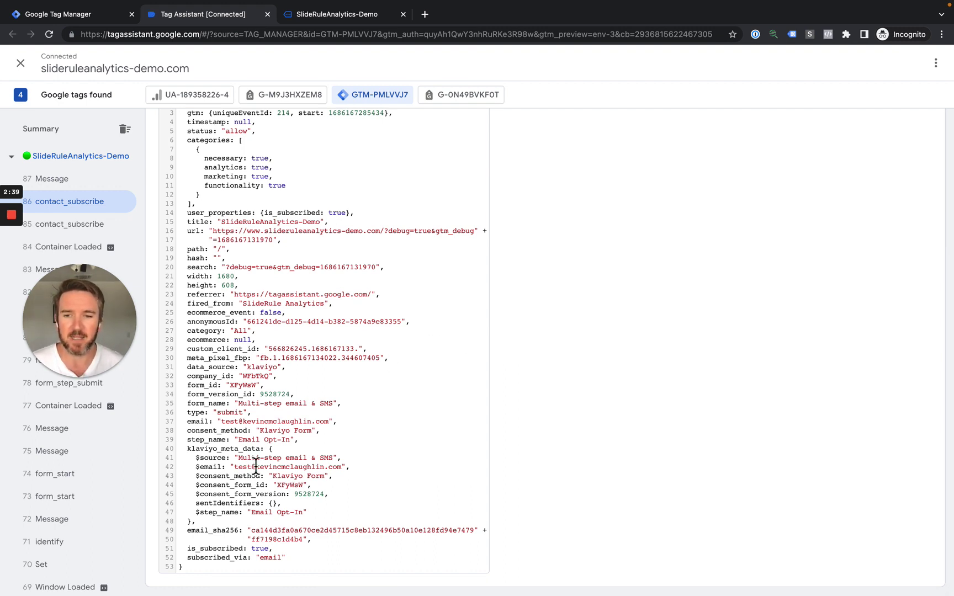
pyautogui.moveTo(222, 422); pyautogui.dragTo(324, 422)
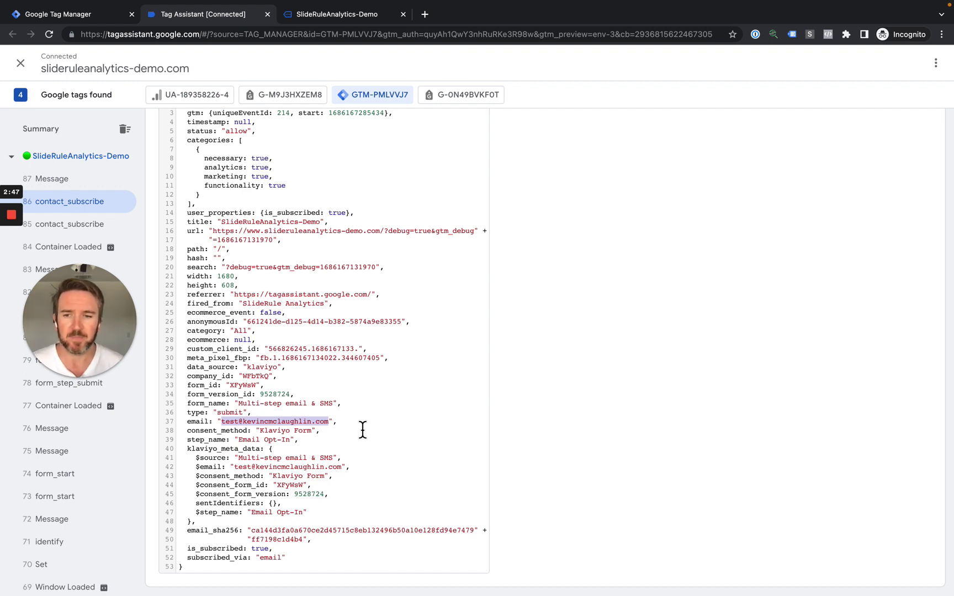
pyautogui.doubleClick(266, 532)
pyautogui.moveTo(267, 532); pyautogui.dragTo(298, 540)
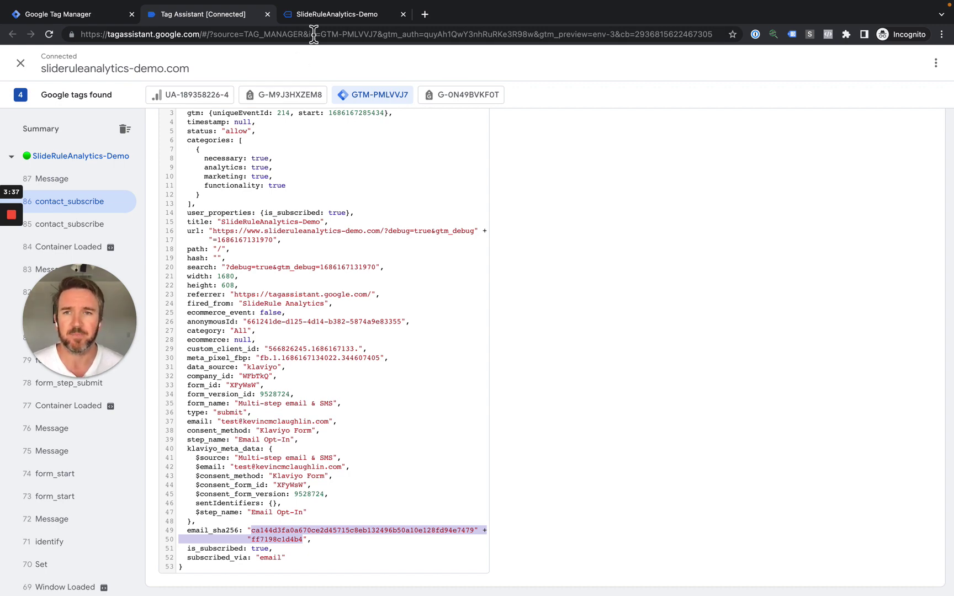
# Complete the SMS step of the store signup with the saved test phone number.
pyautogui.click(320, 17)
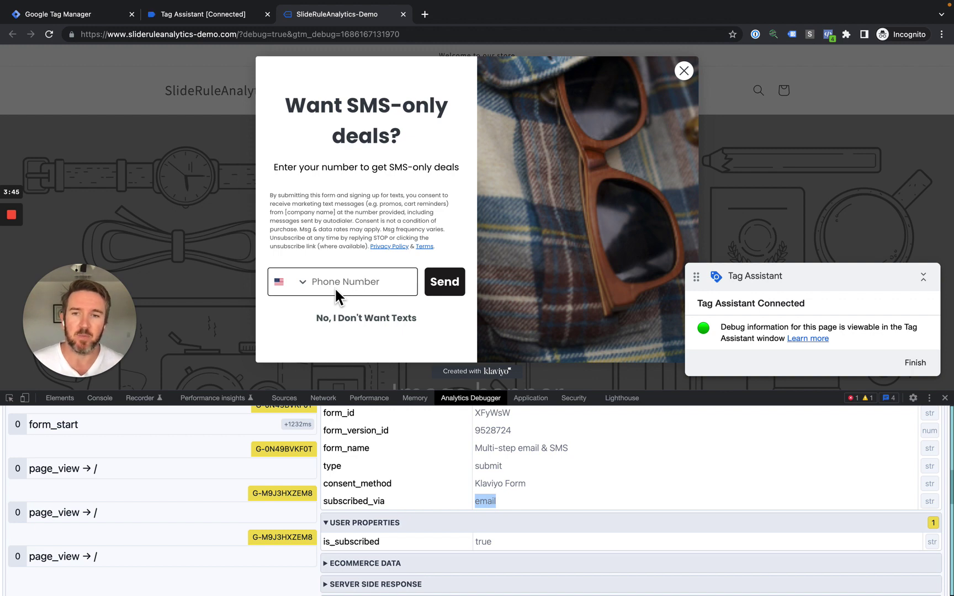
pyautogui.scroll(10, 174, 432)
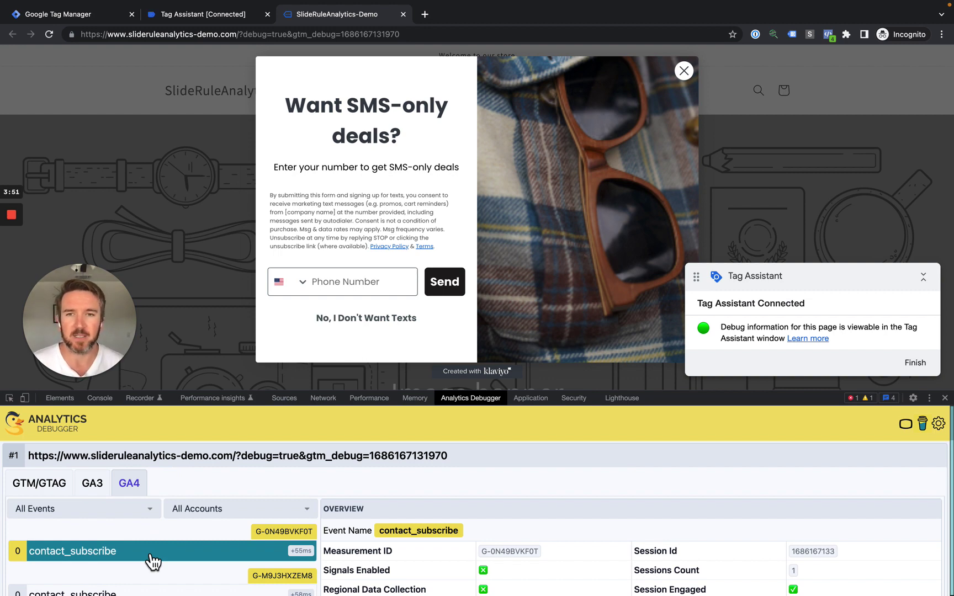
pyautogui.click(341, 282)
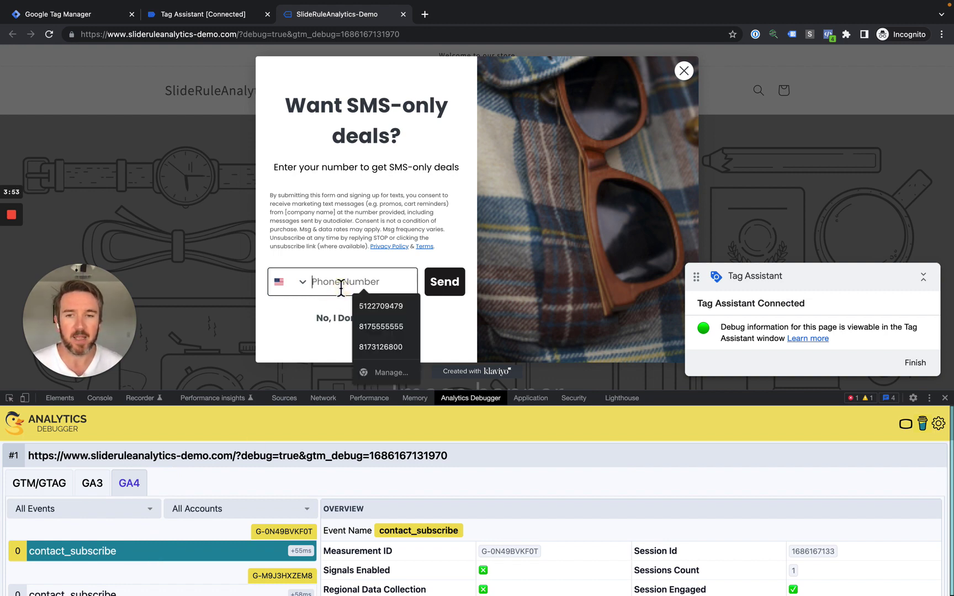
pyautogui.click(375, 327)
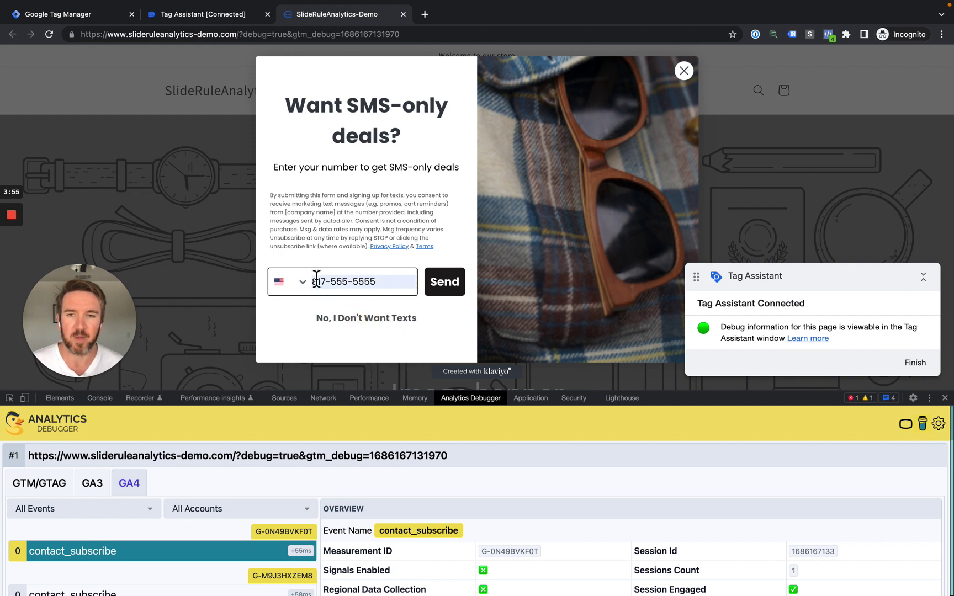
pyautogui.click(456, 293)
# View the new form_step_submit event and highlight its step_name SMS Opt-In.
pyautogui.scroll(-3, 138, 558)
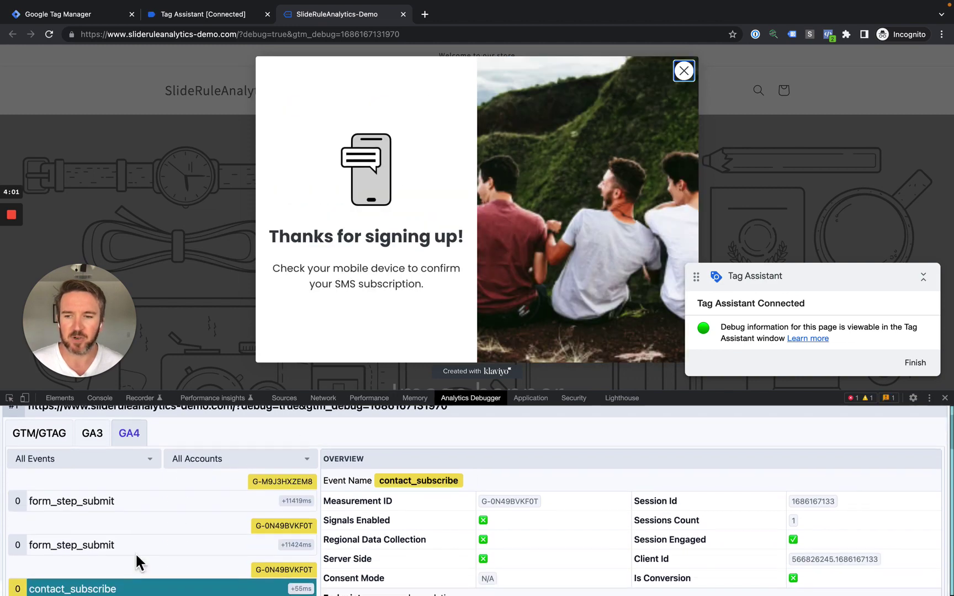
pyautogui.click(132, 483)
pyautogui.scroll(-8, 526, 513)
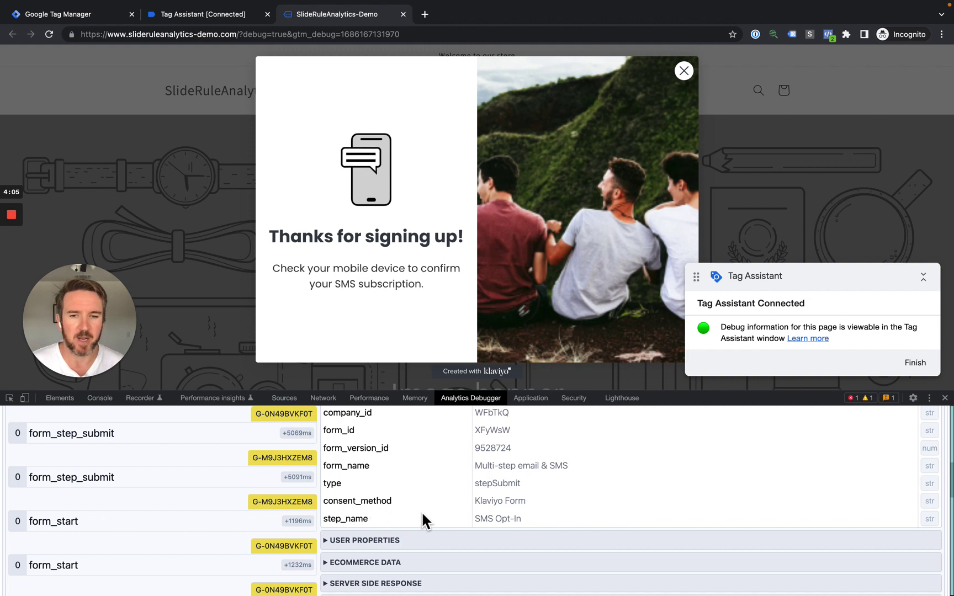
pyautogui.moveTo(474, 519); pyautogui.dragTo(591, 518)
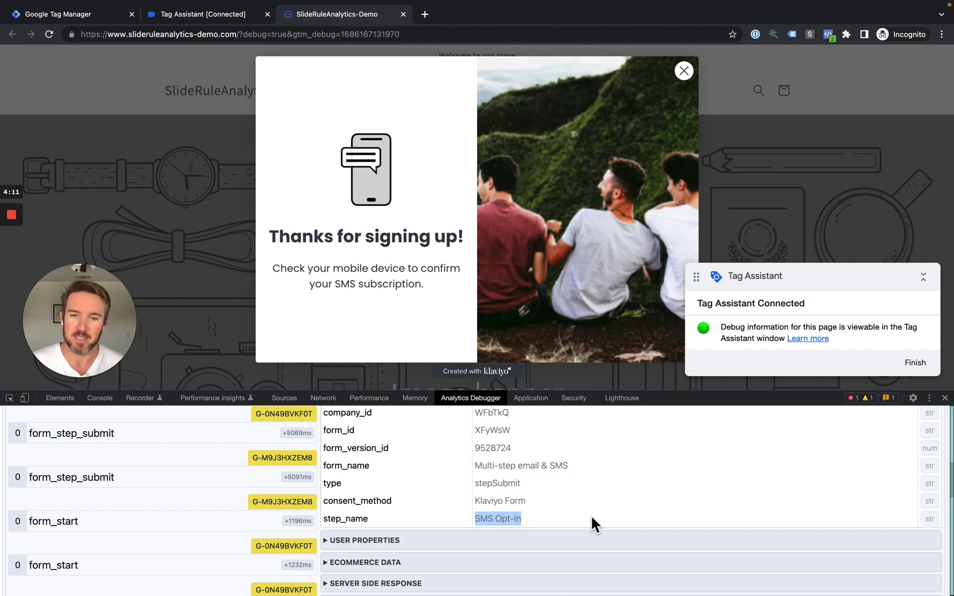
# Close the signup confirmation popup and inspect the resulting form_close event.
pyautogui.click(683, 72)
pyautogui.scroll(5, 229, 470)
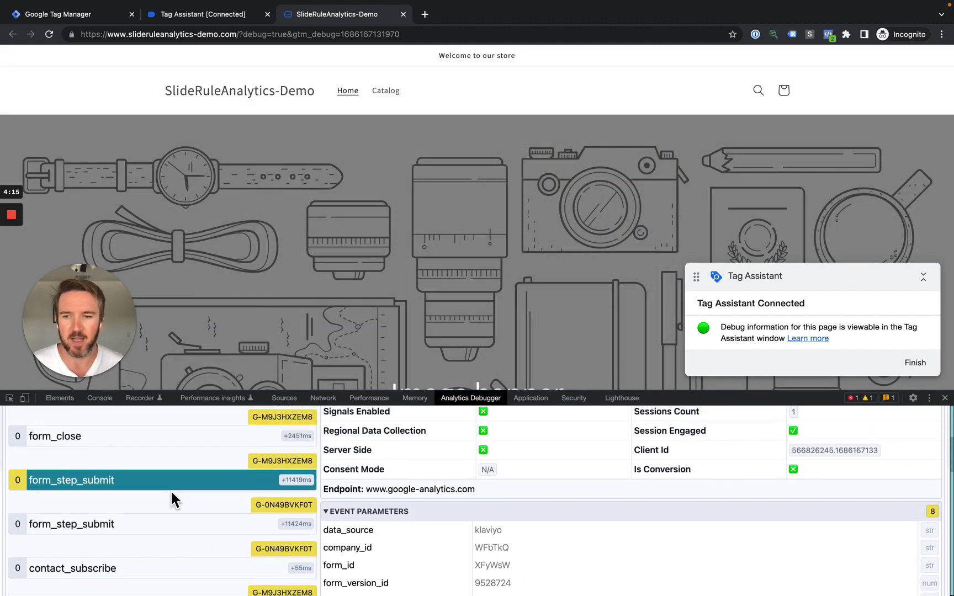
pyautogui.click(133, 455)
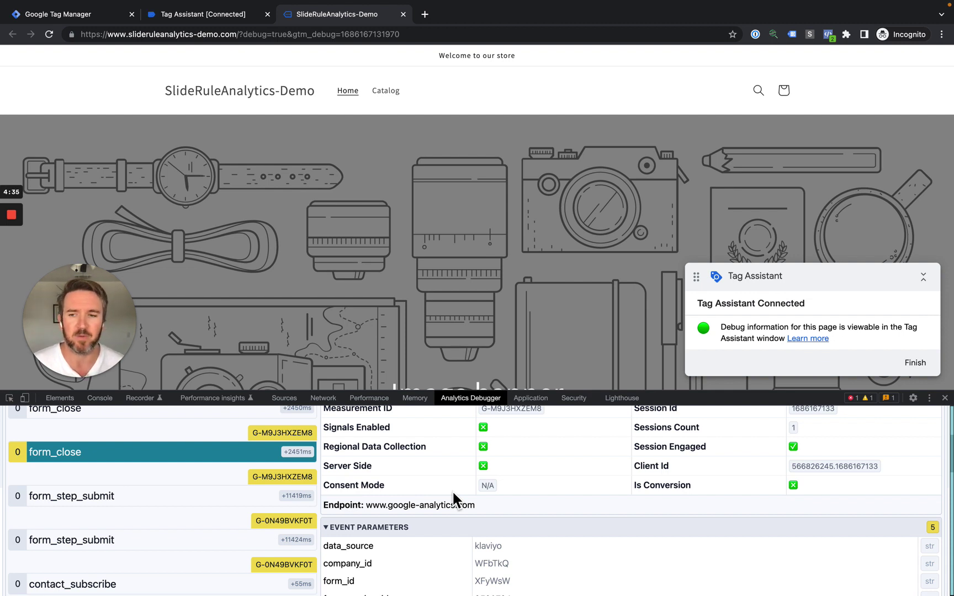
# Check contact_subscribe shows subscribed_via email and is_subscribed true, then return to Analytics.
pyautogui.scroll(3, 452, 490)
pyautogui.scroll(-5, 140, 525)
pyautogui.click(143, 509)
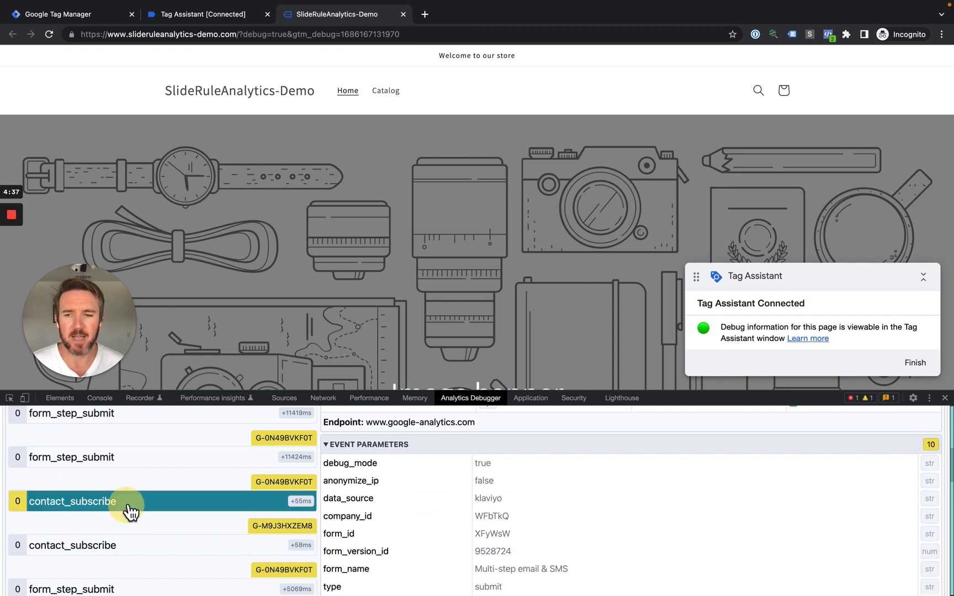
pyautogui.scroll(-2, 477, 500)
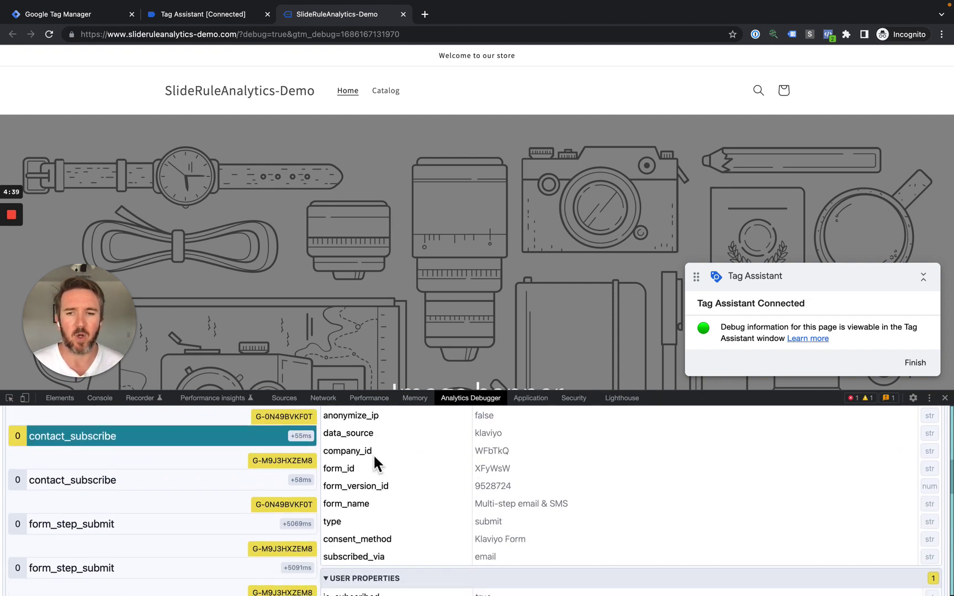
pyautogui.scroll(2, 370, 446)
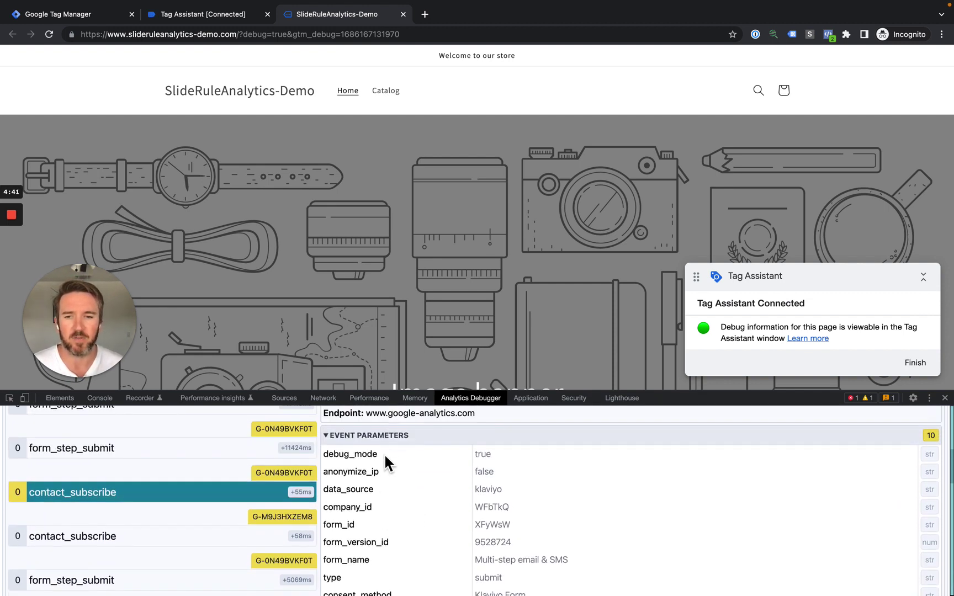
pyautogui.scroll(-3, 383, 459)
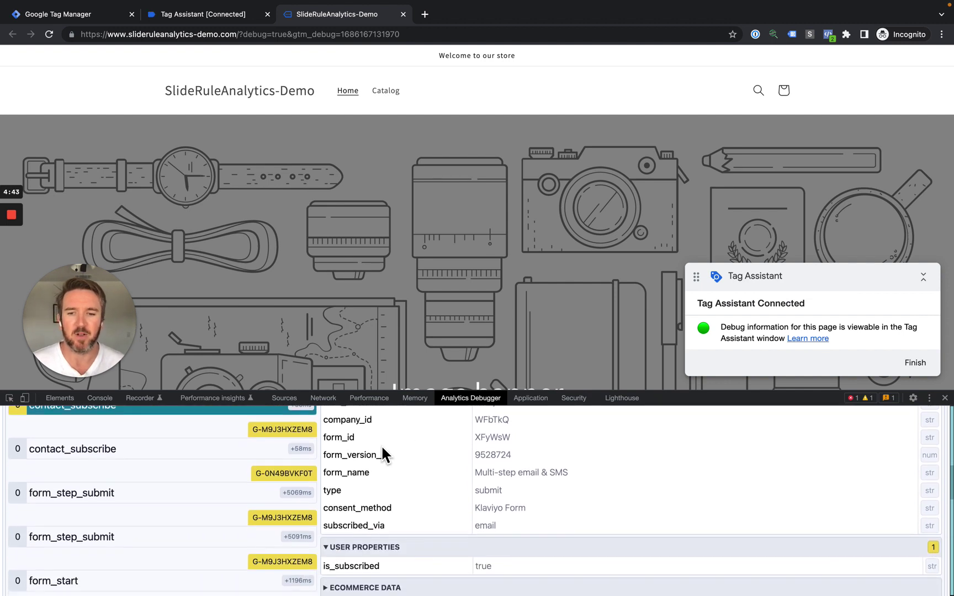
pyautogui.scroll(2, 381, 445)
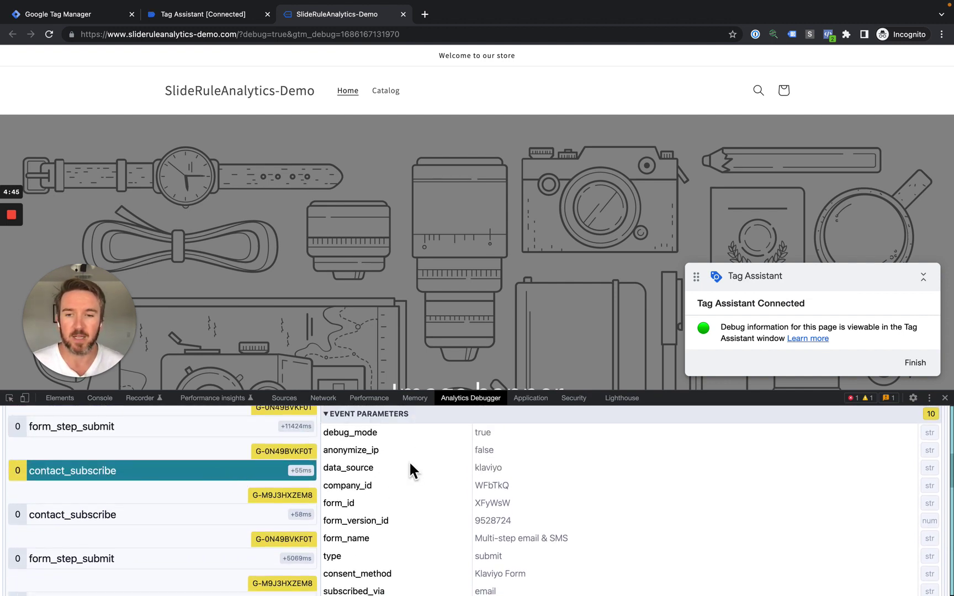
pyautogui.scroll(-1, 377, 478)
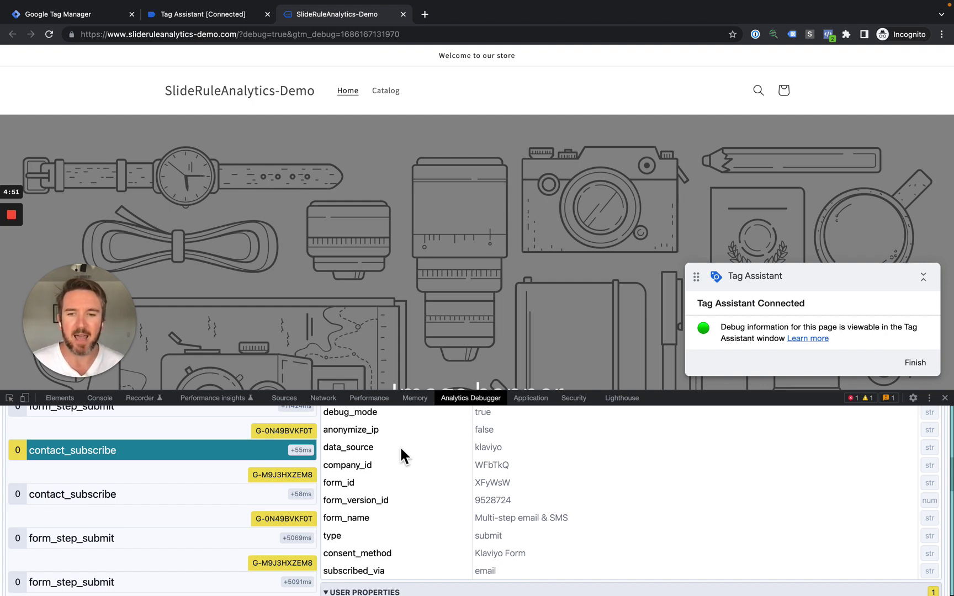
pyautogui.hotkey('ctrl', 'Right')
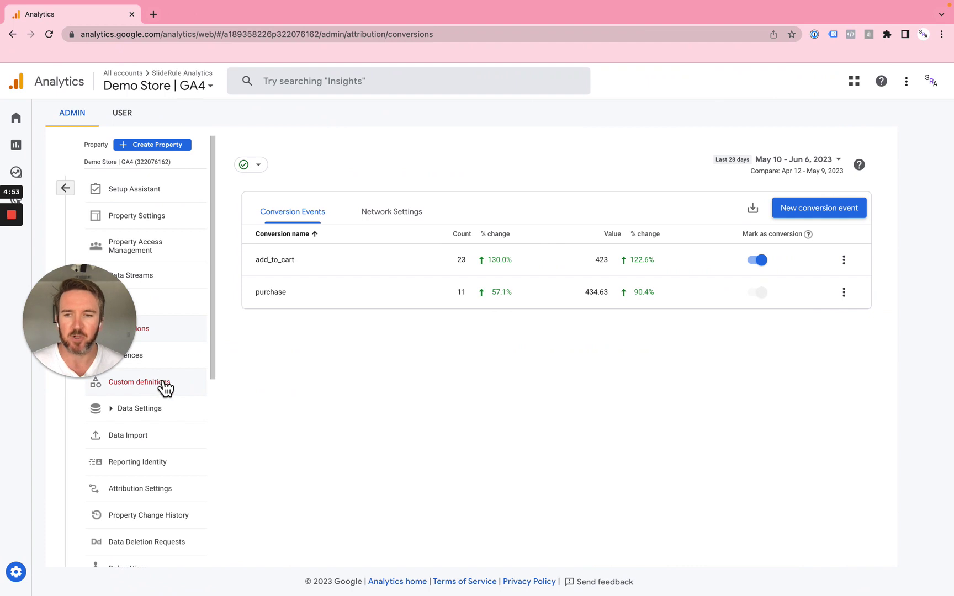
# Start a new custom dimension from the Custom definitions page.
pyautogui.click(164, 386)
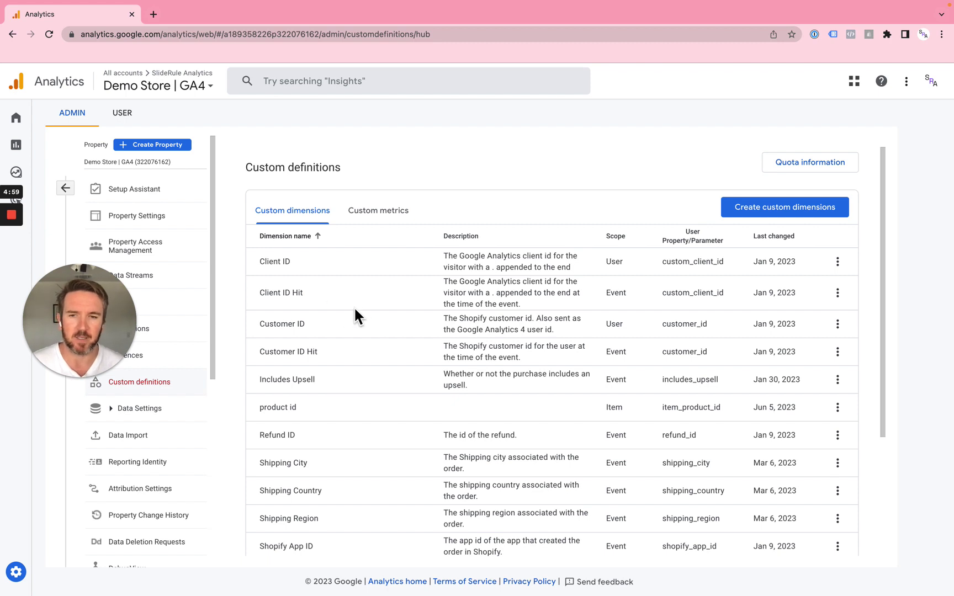
pyautogui.scroll(-1, 350, 331)
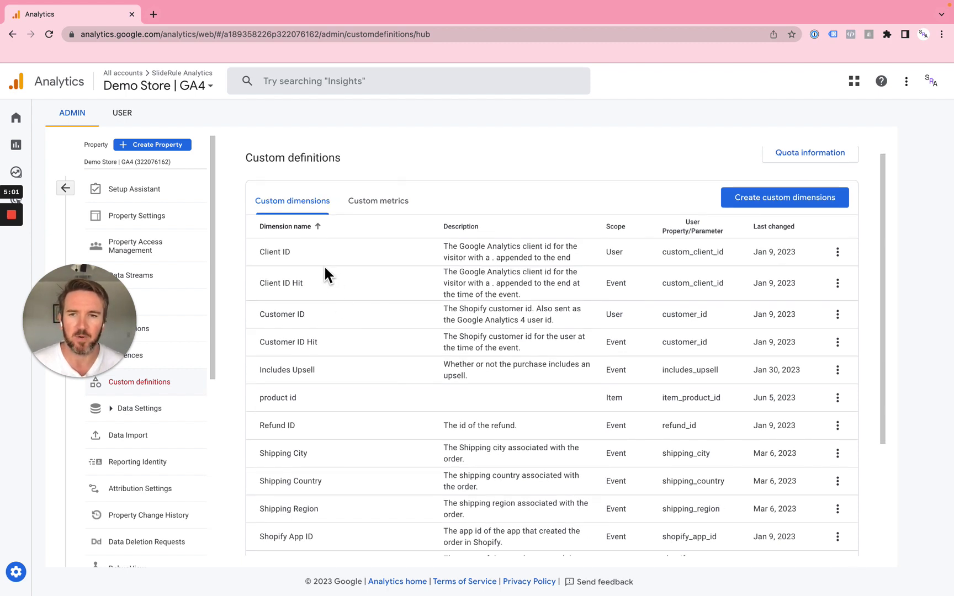
pyautogui.click(813, 213)
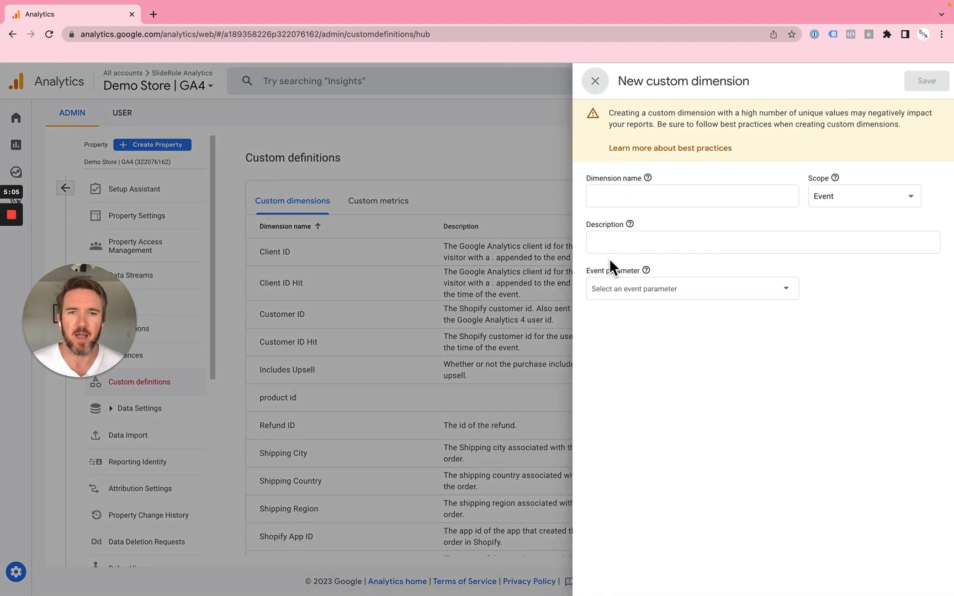
# Copy form_name from the debugger into the dimension's event parameter.
pyautogui.hotkey('ctrl', 'Left')
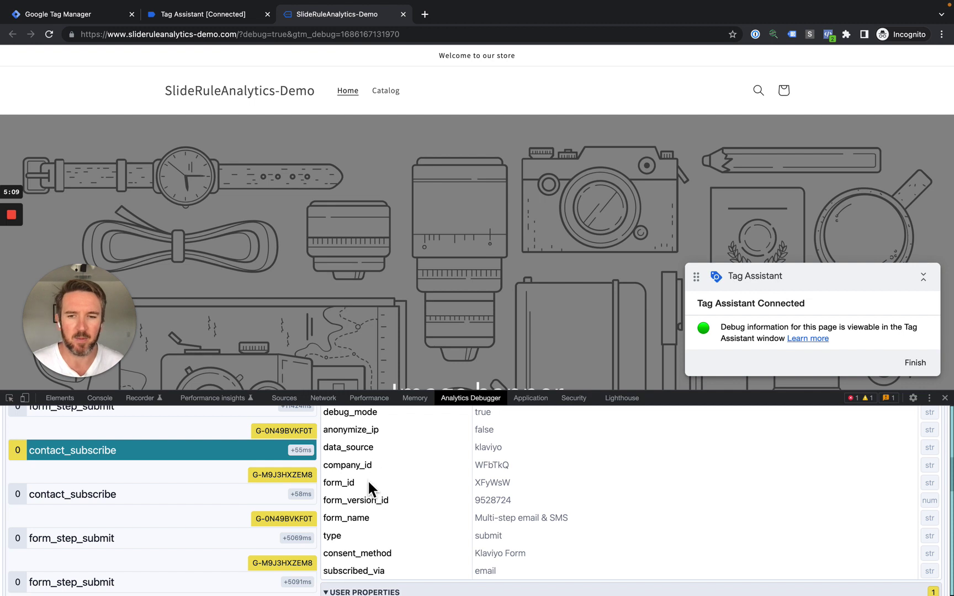
pyautogui.doubleClick(352, 518)
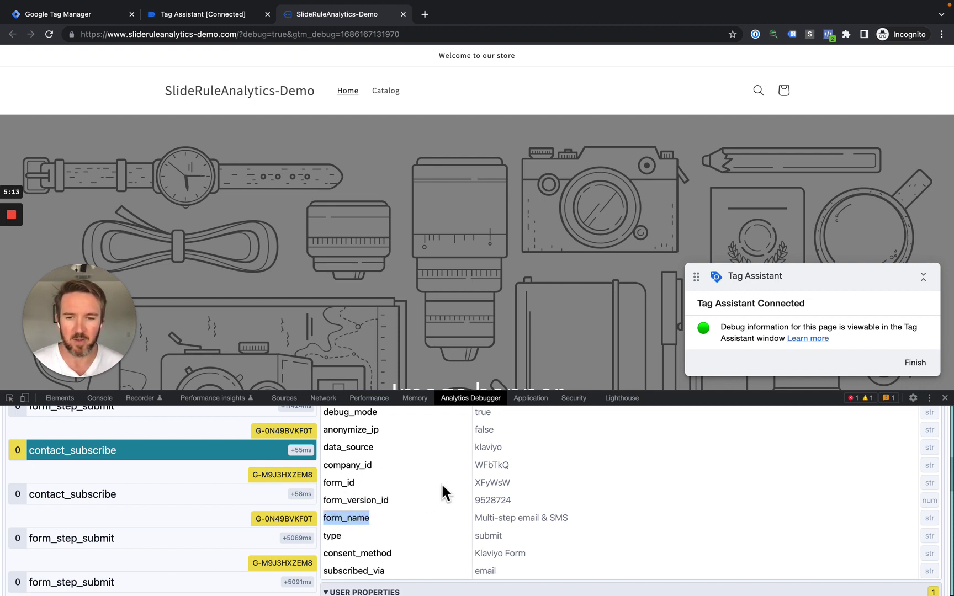
pyautogui.hotkey('ctrl', 'Right')
pyautogui.click(633, 199)
pyautogui.click(618, 287)
pyautogui.write('c')
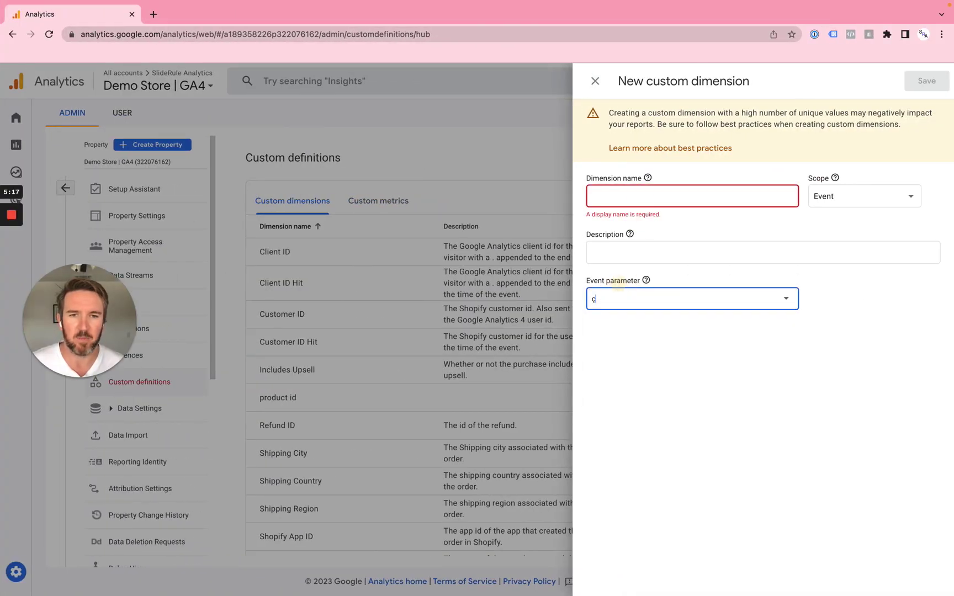
pyautogui.press('BackSpace')
pyautogui.write('https://www.slideruleanalytics-demo.com/')
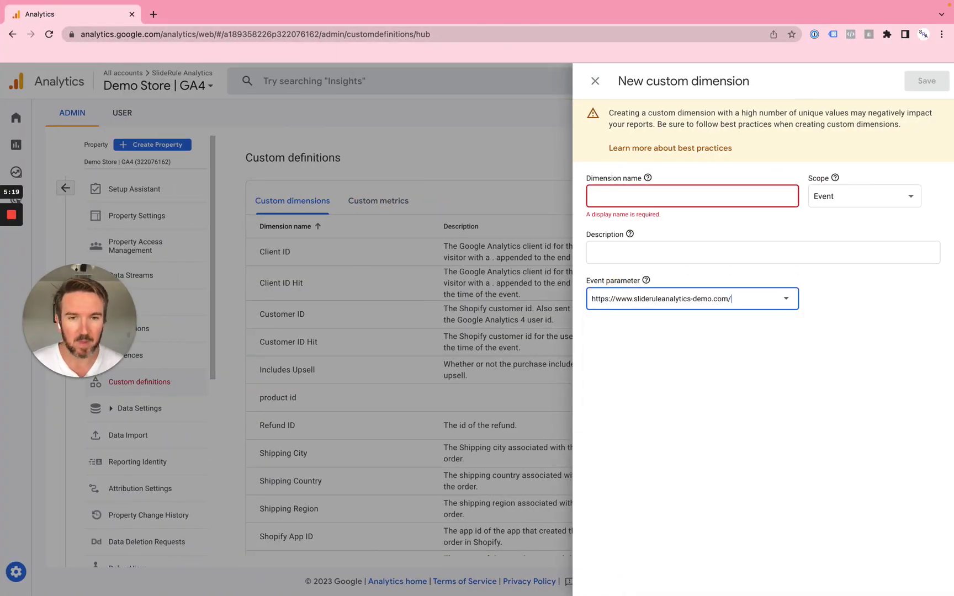
pyautogui.hotkey('ctrl', 'Left')
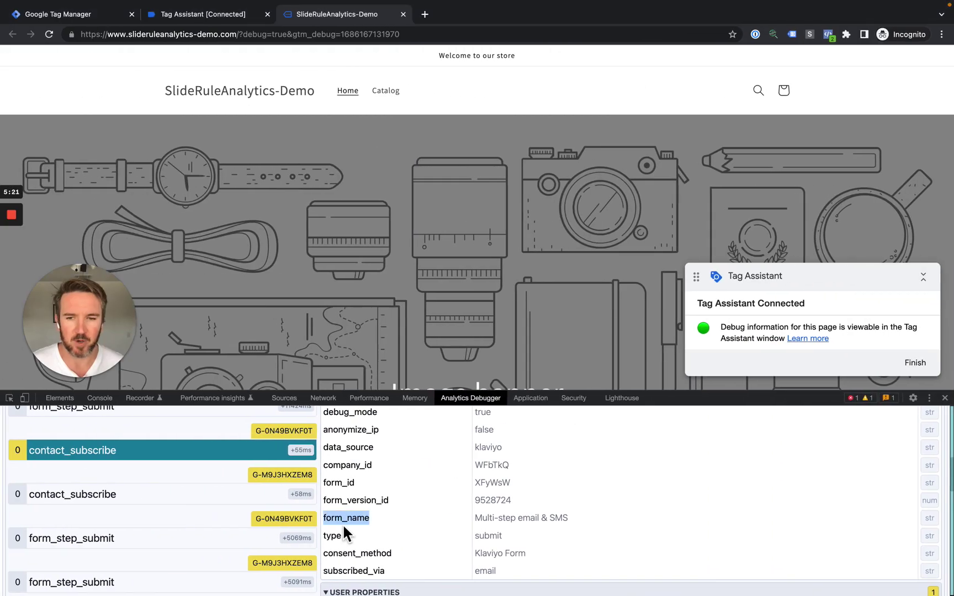
pyautogui.doubleClick(345, 518)
pyautogui.press('super+c')
pyautogui.hotkey('ctrl', 'Right')
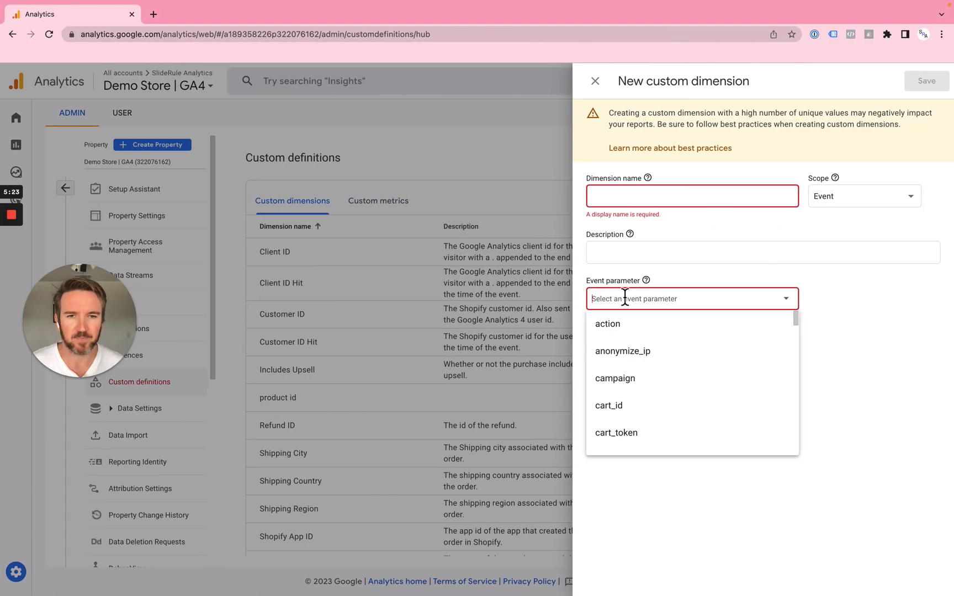
pyautogui.press('super+v')
# Name the dimension Form Name, describe it as 'The name of the form', and save.
pyautogui.click(613, 196)
pyautogui.write('F')
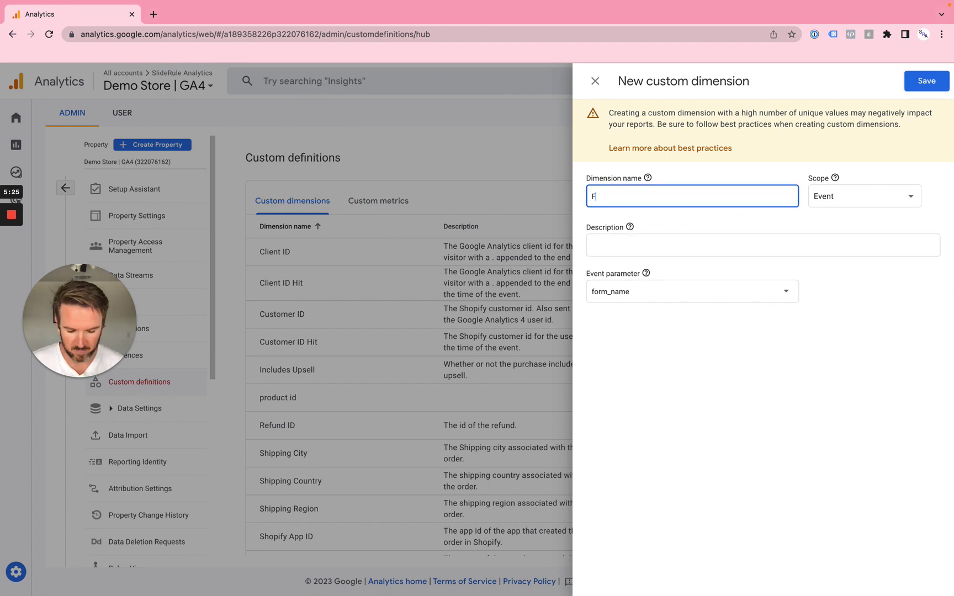
pyautogui.write('orm Name')
pyautogui.press('Tab')
pyautogui.press('Tab')
pyautogui.press('Tab')
pyautogui.write('The na')
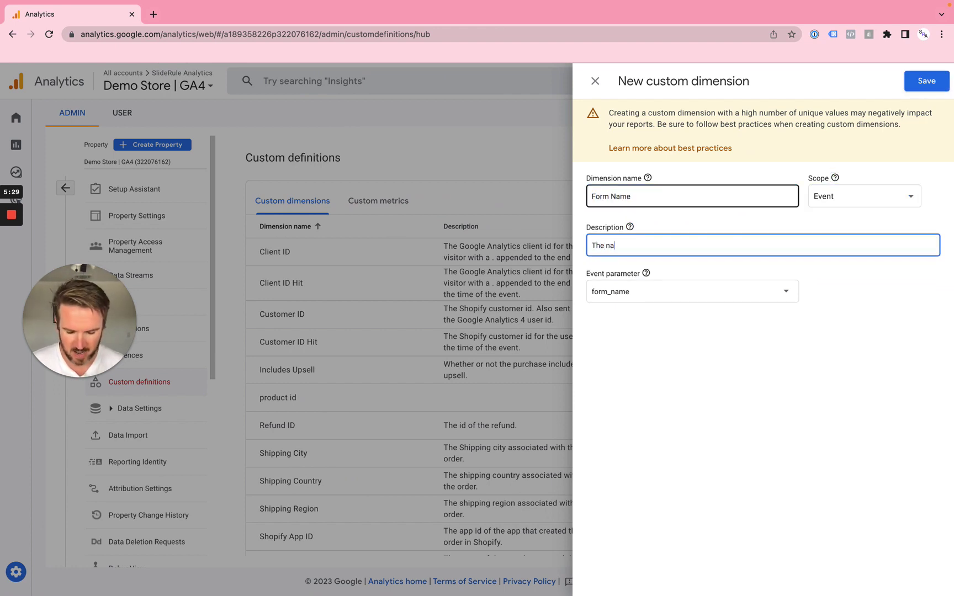
pyautogui.write('me of th')
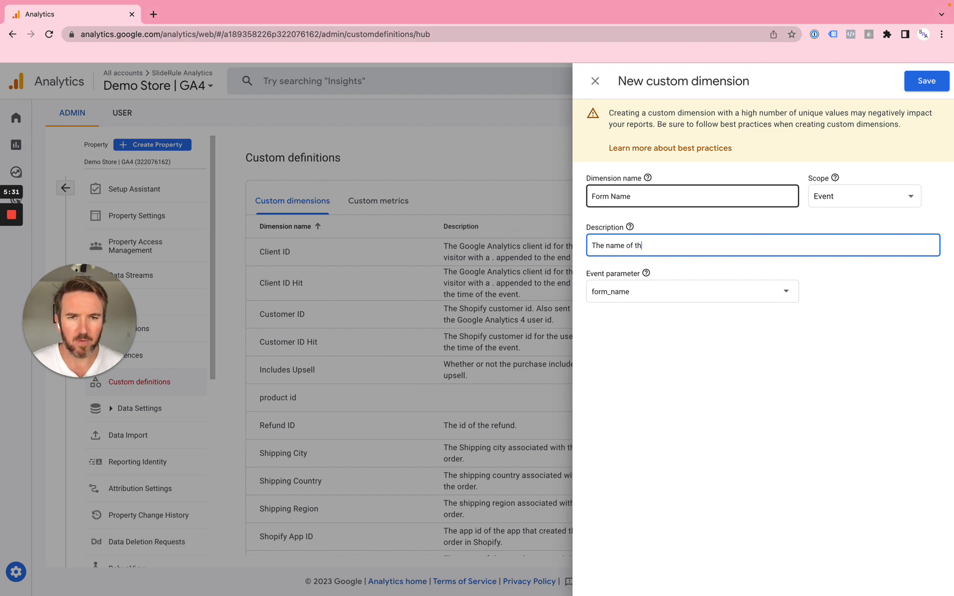
pyautogui.write('e form')
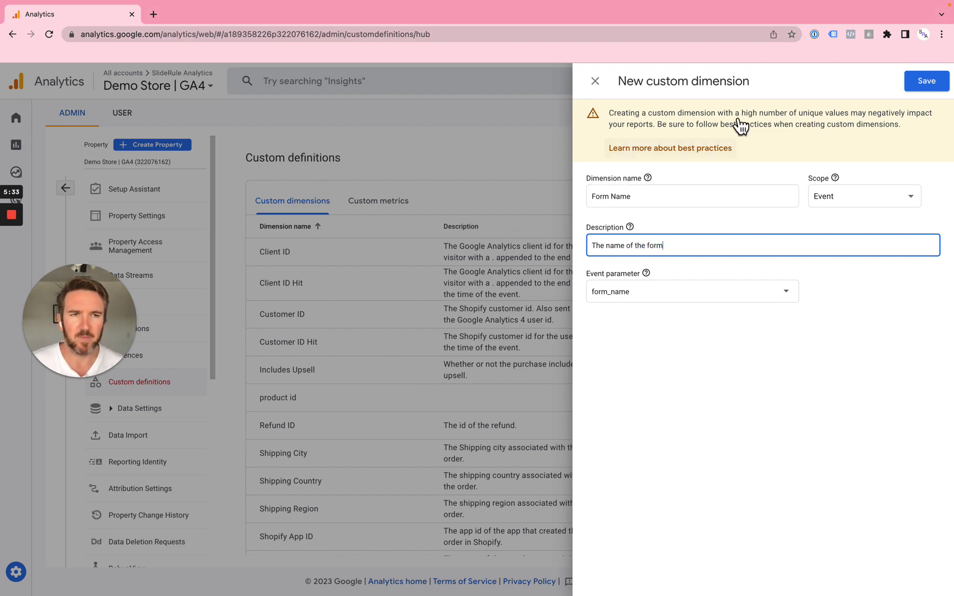
pyautogui.click(926, 82)
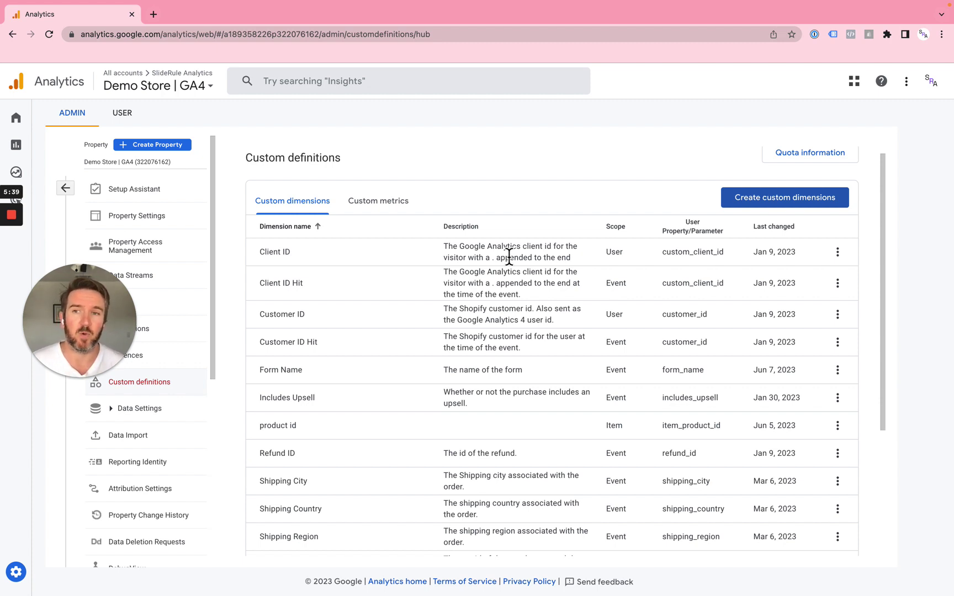
# Go to Admin > Conversions, listing add_to_cart and purchase as conversion events.
pyautogui.moveTo(77, 342); pyautogui.dragTo(698, 142)
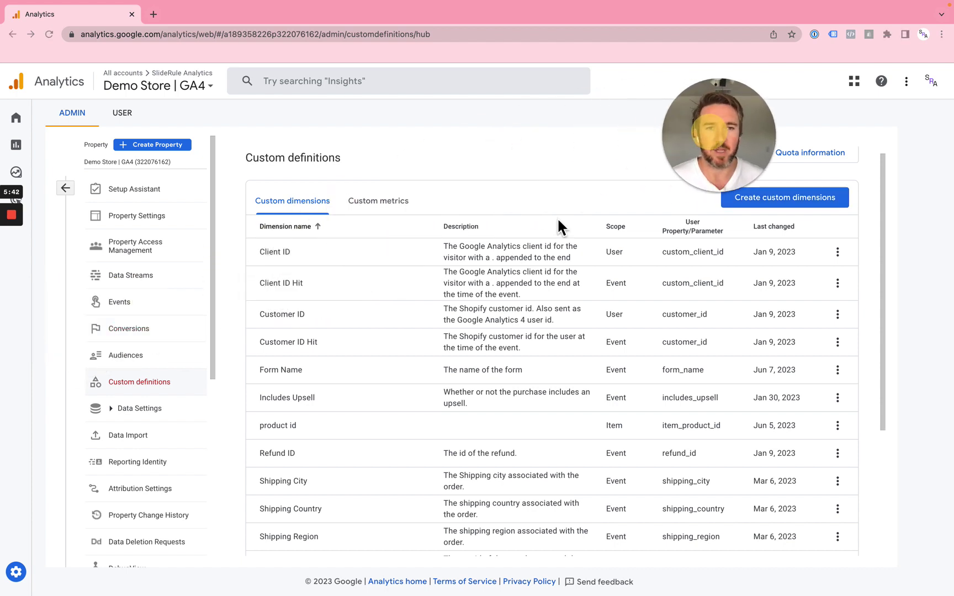
pyautogui.click(153, 335)
pyautogui.moveTo(710, 180); pyautogui.dragTo(666, 165)
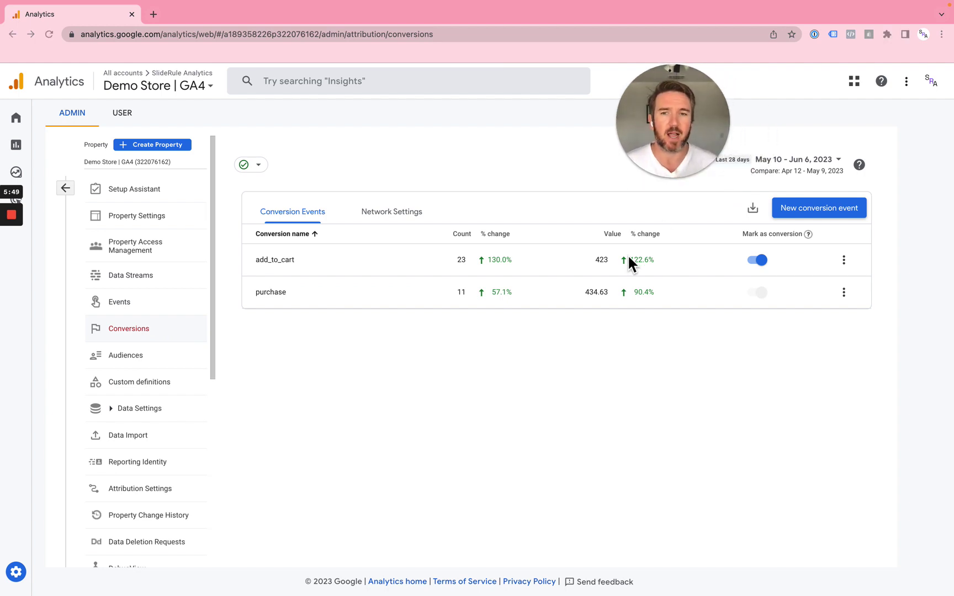
pyautogui.click(137, 304)
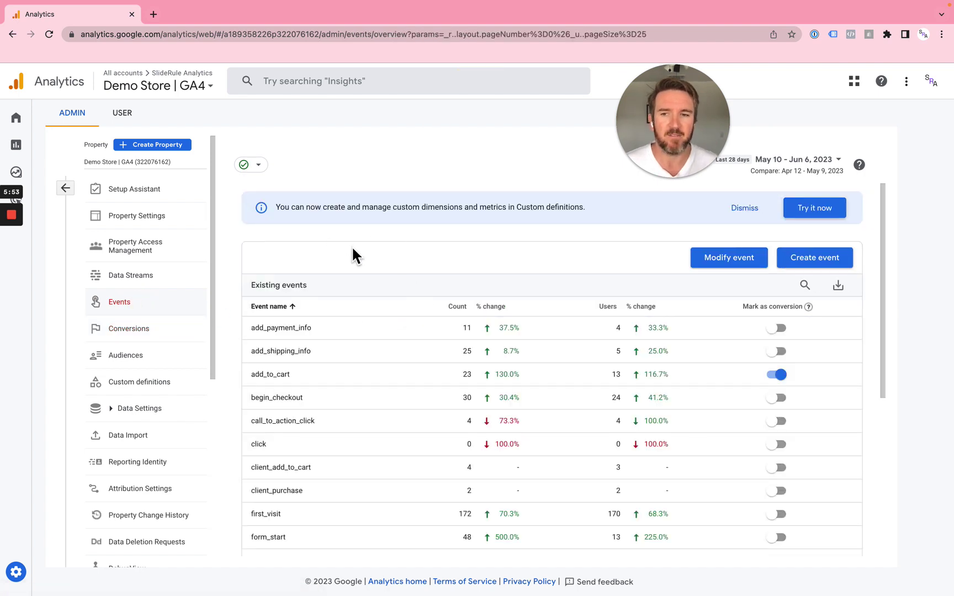
pyautogui.click(148, 330)
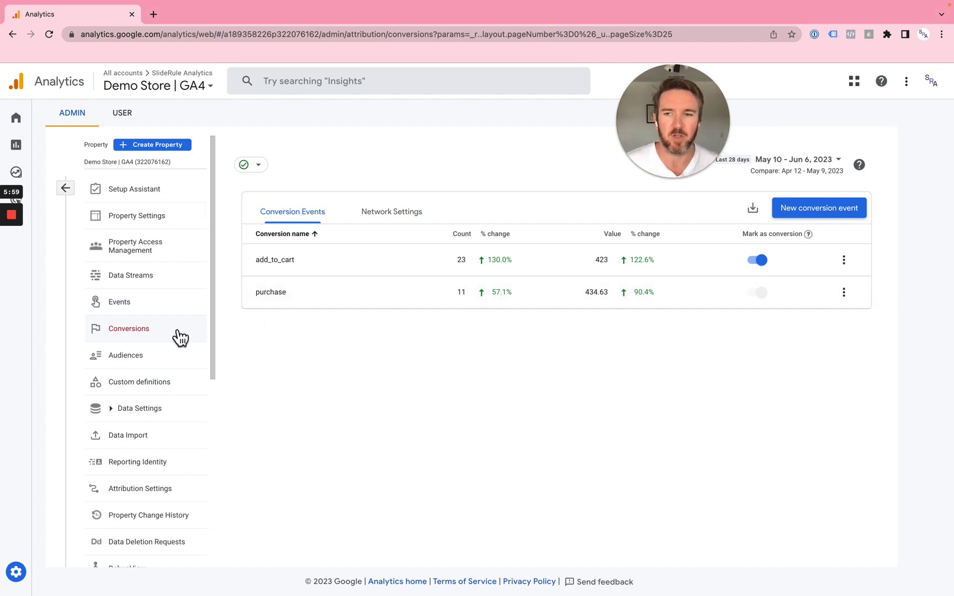
# Create a new conversion event named contact_subscribe and save it.
pyautogui.click(844, 215)
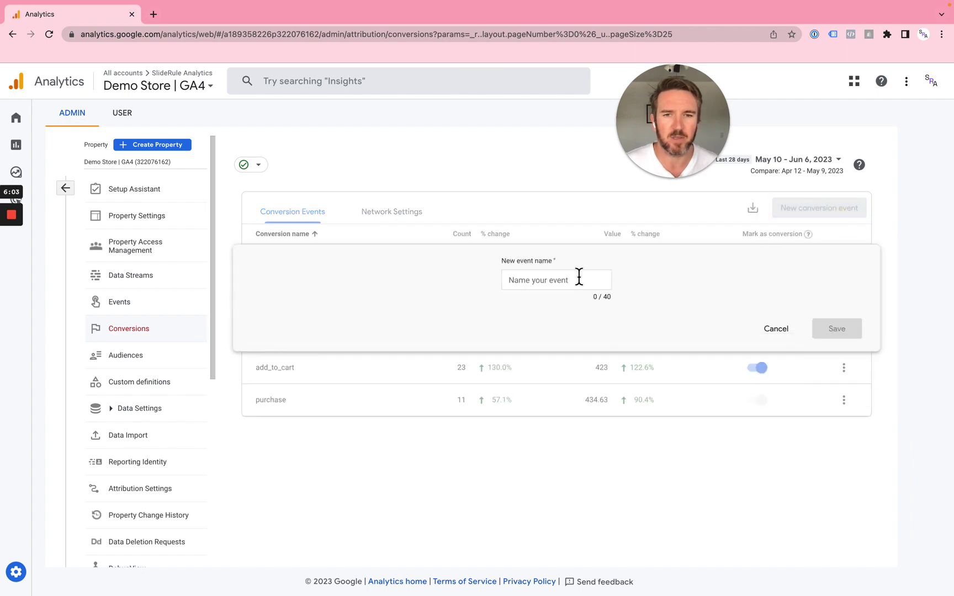
pyautogui.hotkey('ctrl', 'Left')
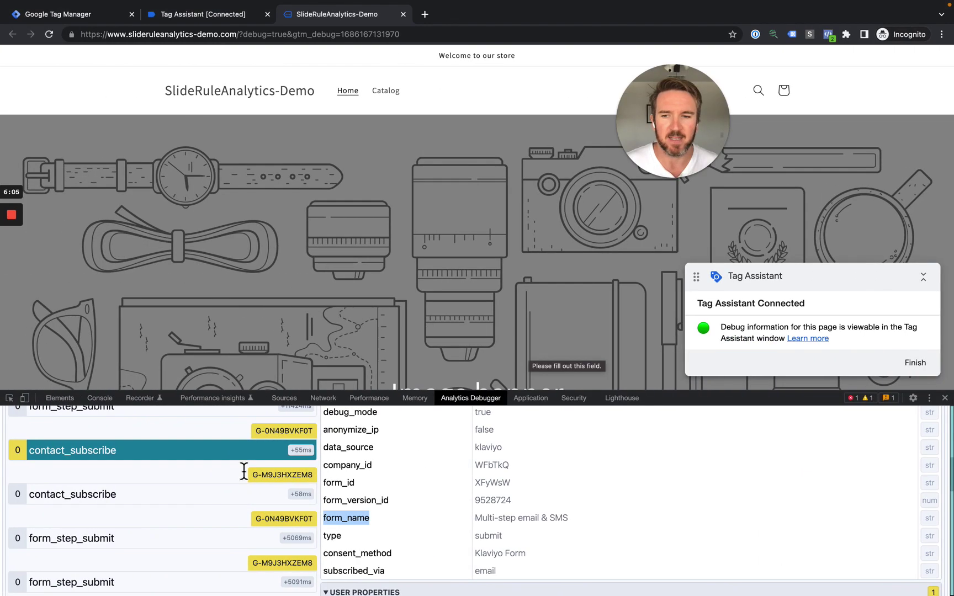
pyautogui.scroll(2, 245, 464)
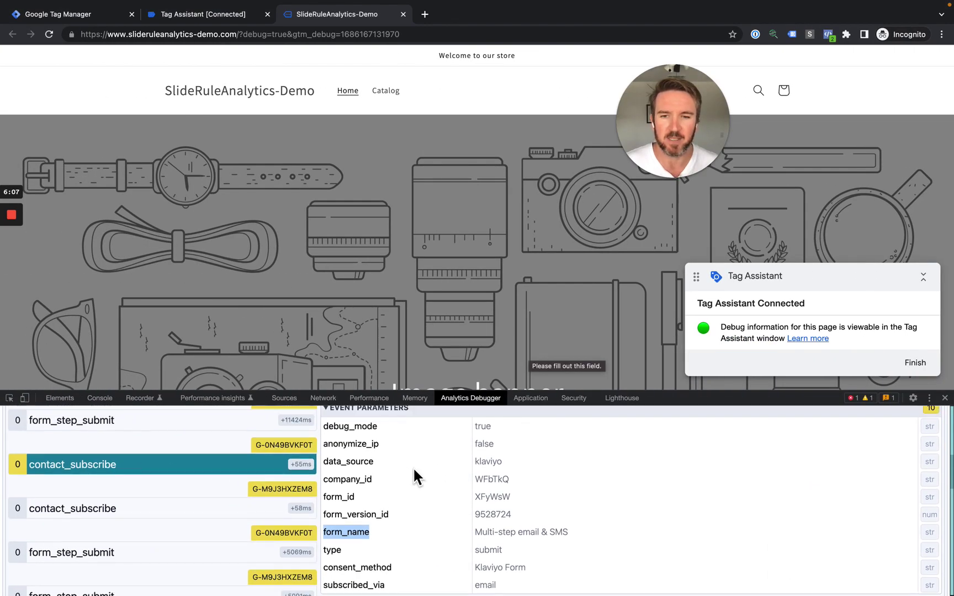
pyautogui.scroll(2, 413, 468)
pyautogui.hotkey('ctrl', 'Right')
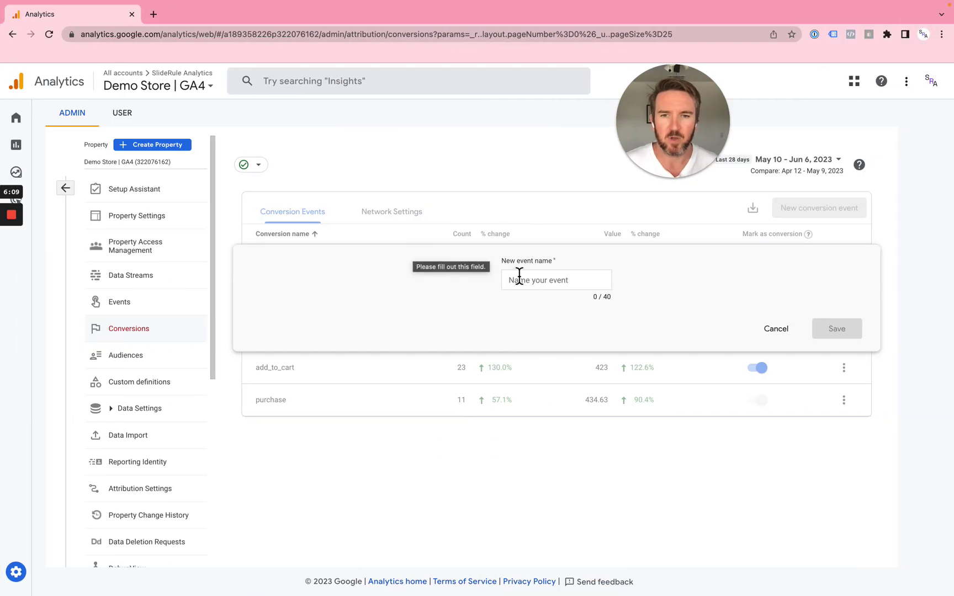
pyautogui.click(538, 279)
pyautogui.write('contact_s')
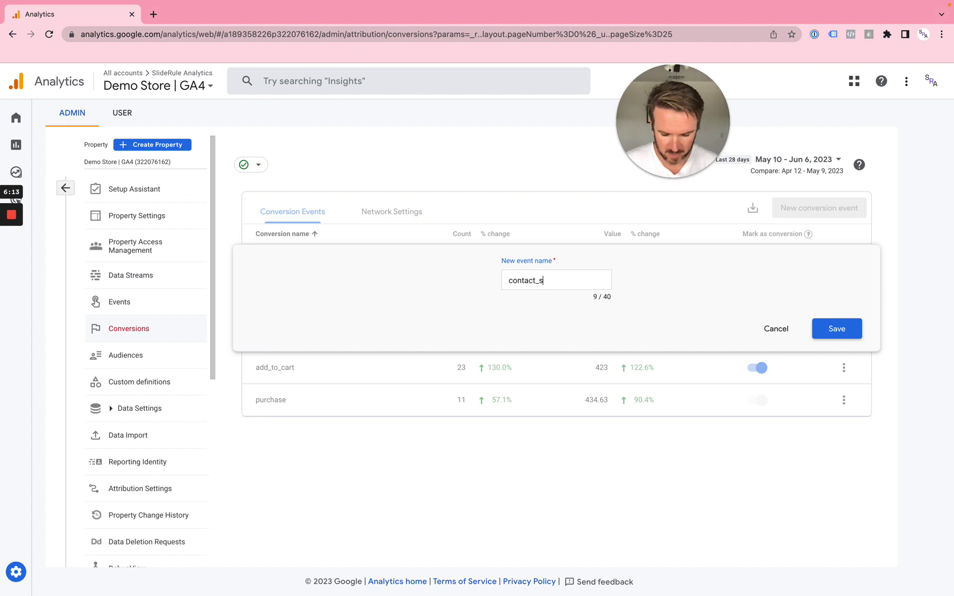
pyautogui.write('ubscribe')
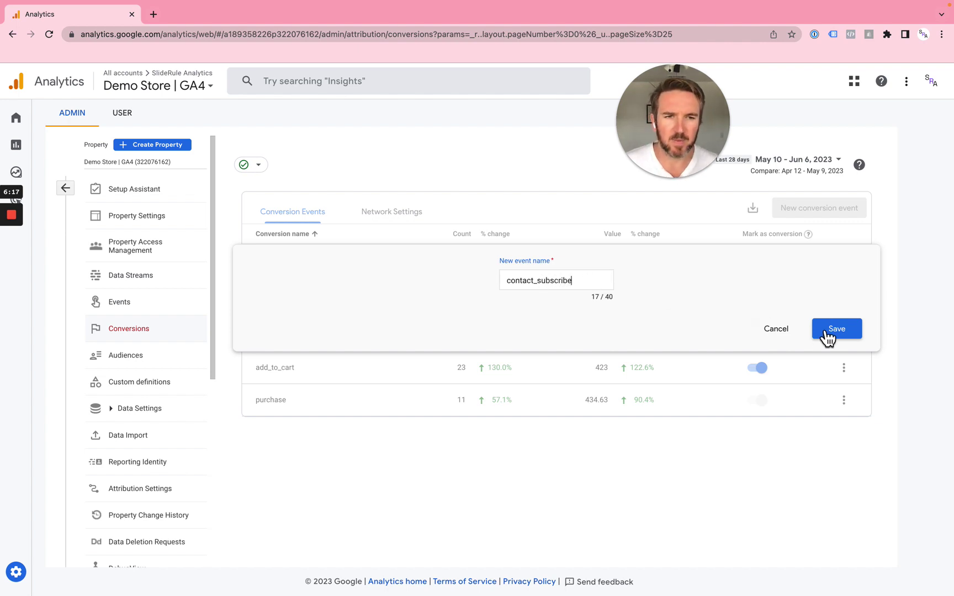
pyautogui.click(828, 332)
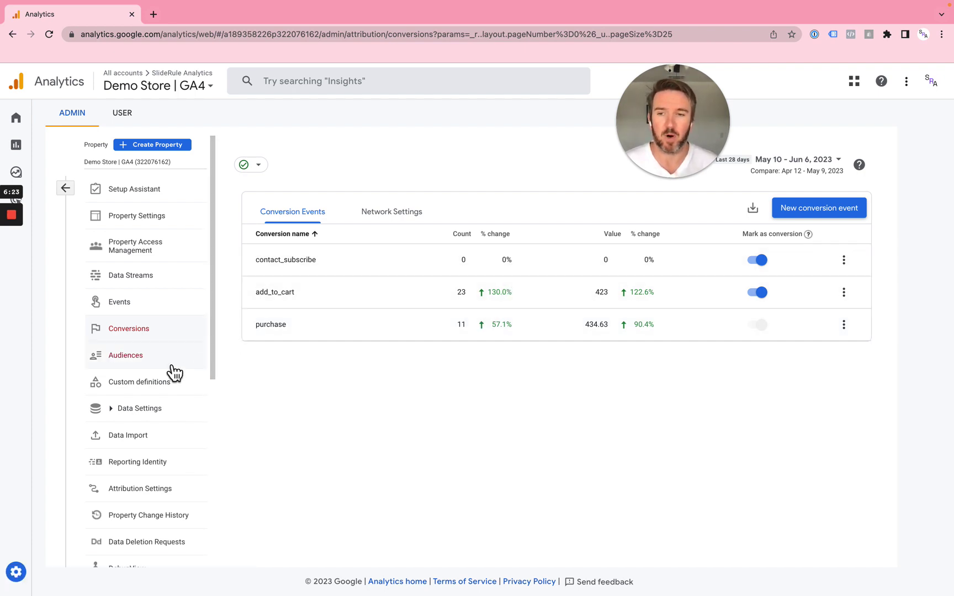
# Start a new custom dimension, copy is_subscribed from the debugger, and set scope to User.
pyautogui.click(164, 382)
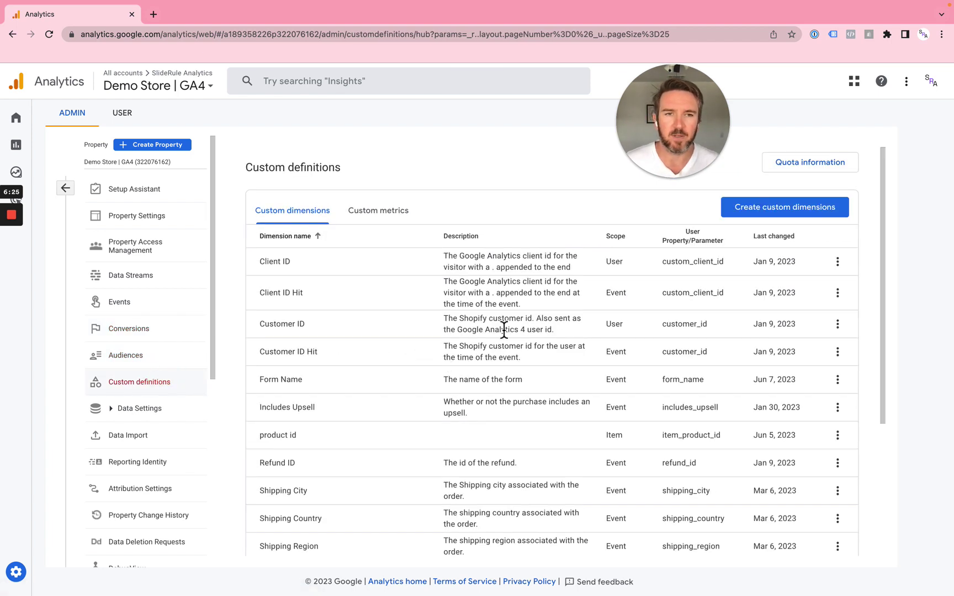
pyautogui.click(773, 216)
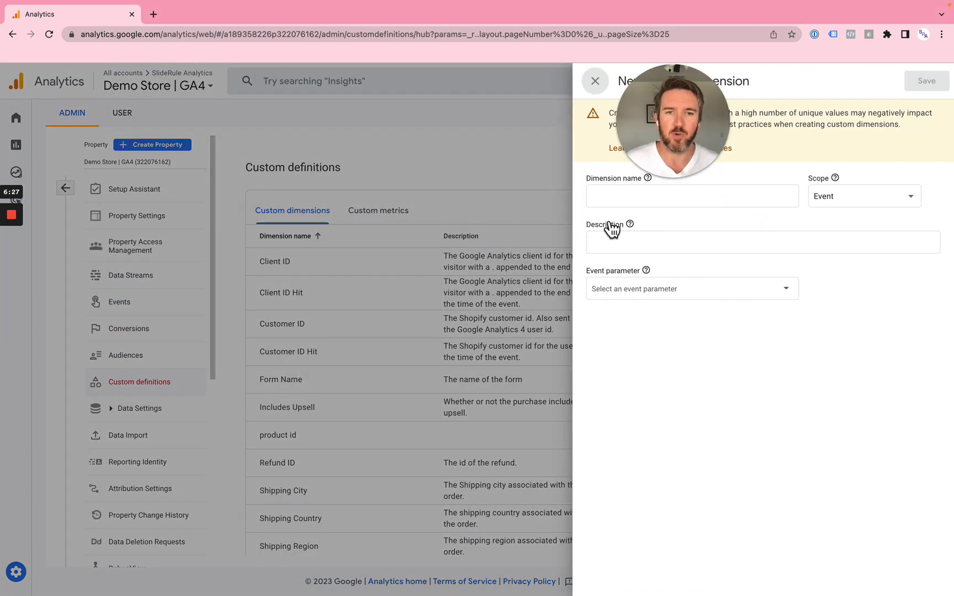
pyautogui.hotkey('ctrl', 'Left')
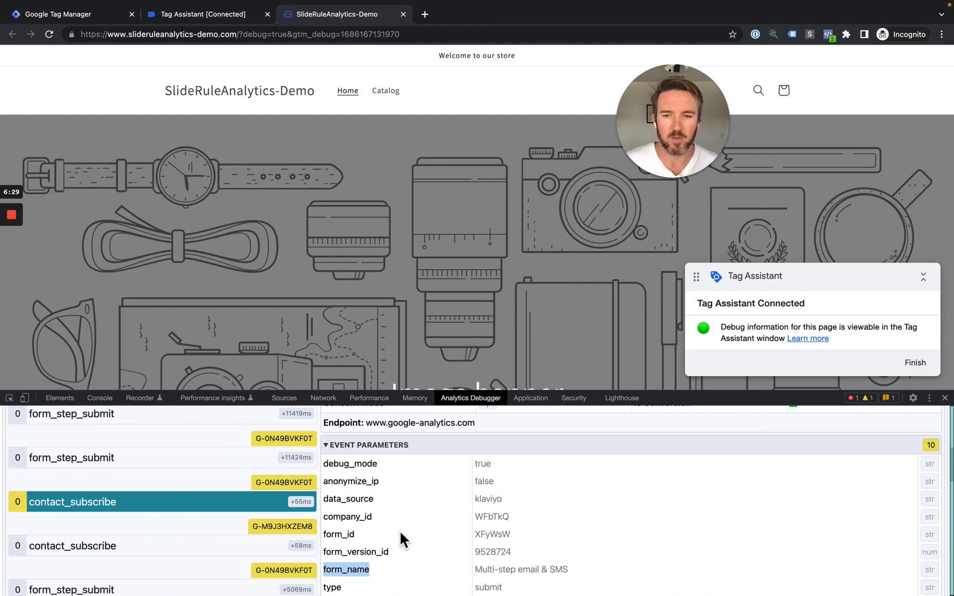
pyautogui.scroll(-5, 400, 532)
pyautogui.doubleClick(356, 462)
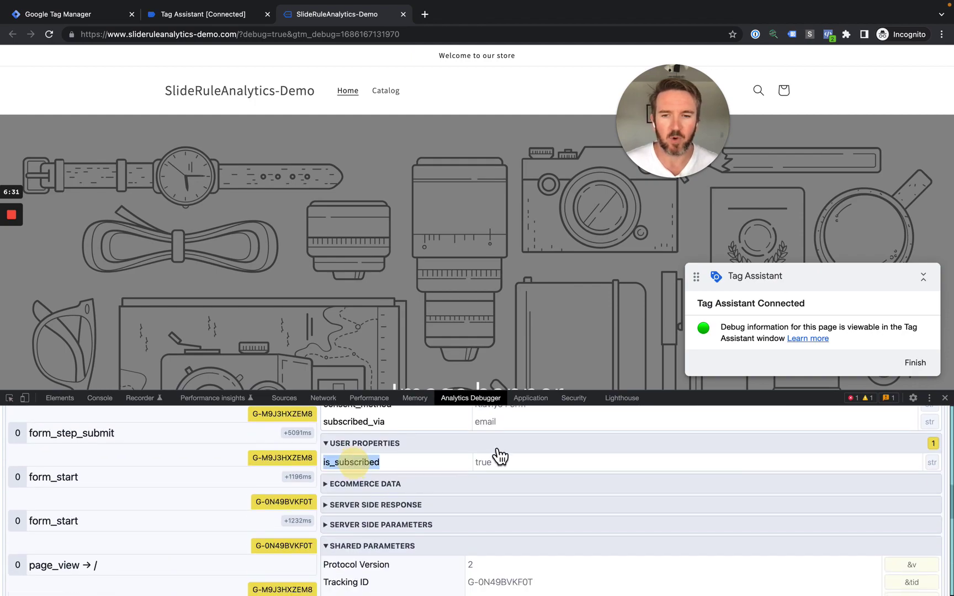
pyautogui.hotkey('ctrl', 'Right')
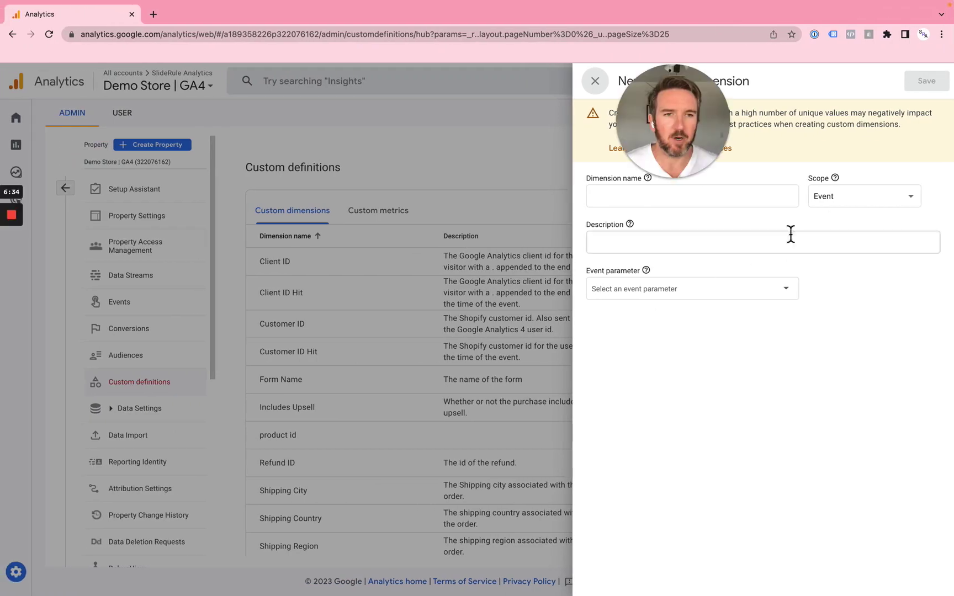
pyautogui.click(850, 201)
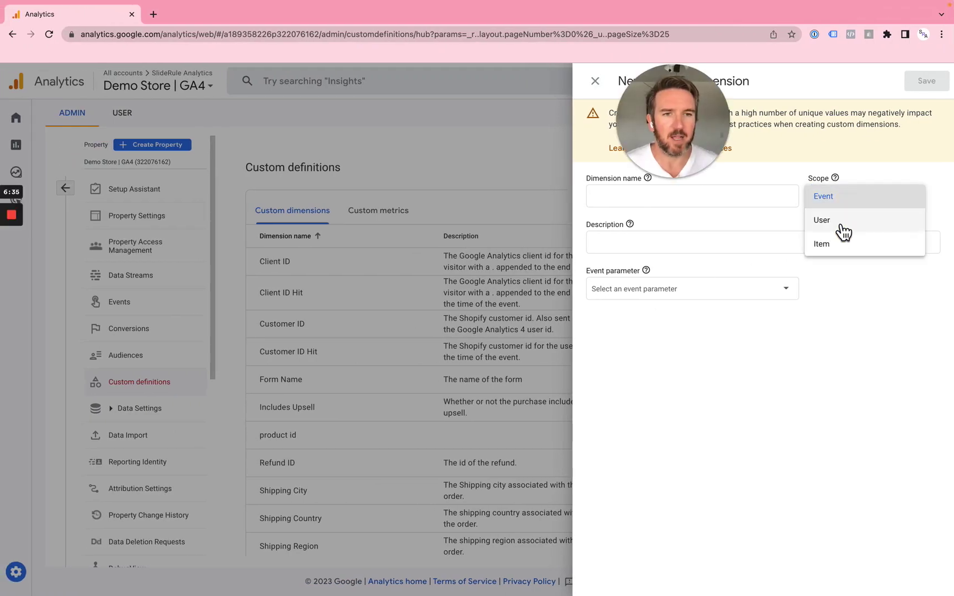
pyautogui.click(843, 227)
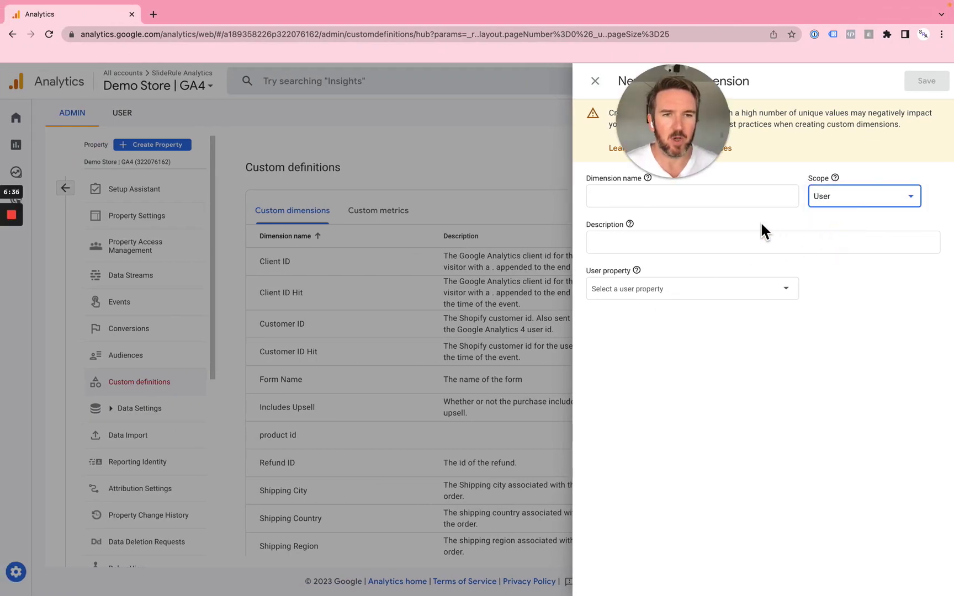
# Name it Is Subscriber on user property is_subscribed, described 'Whether or not the user is subscribed'; save.
pyautogui.click(689, 199)
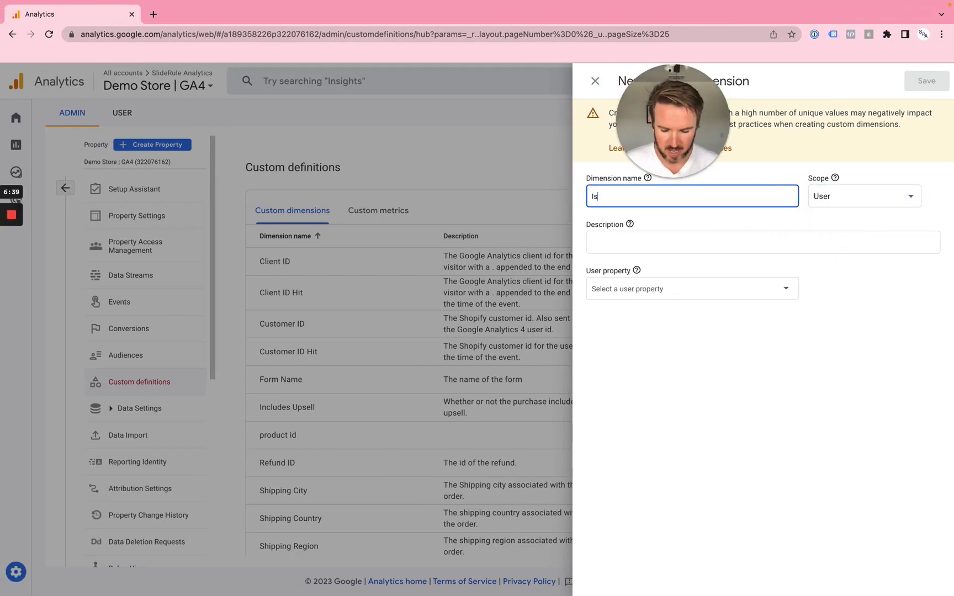
pyautogui.write('Su')
pyautogui.press('BackSpace')
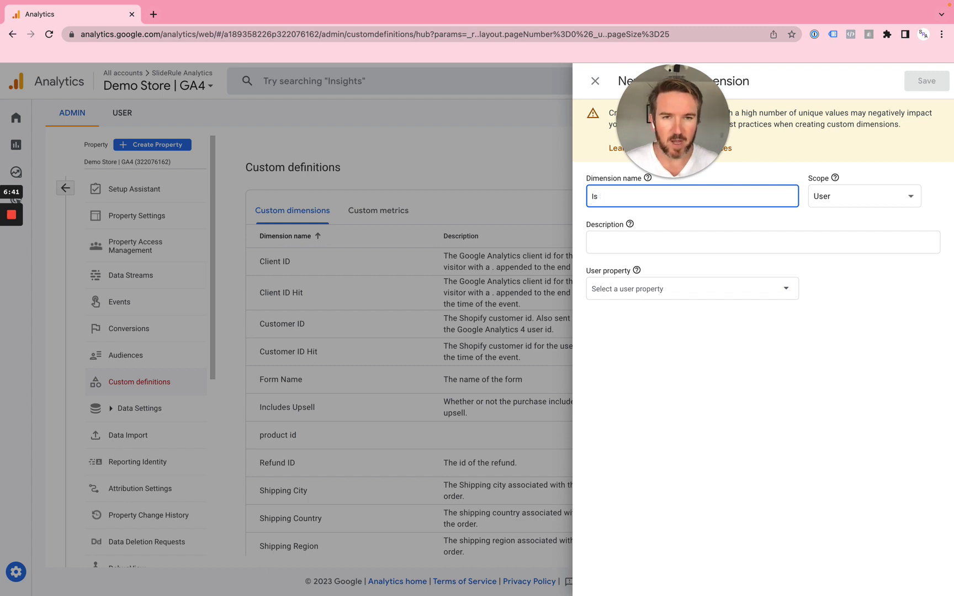
pyautogui.write('Subsc')
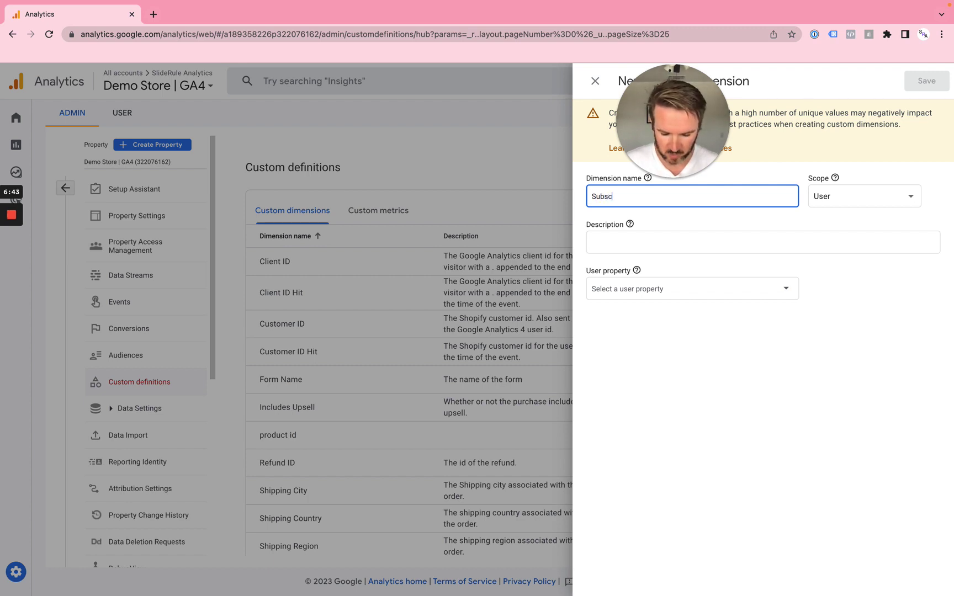
pyautogui.write('riber')
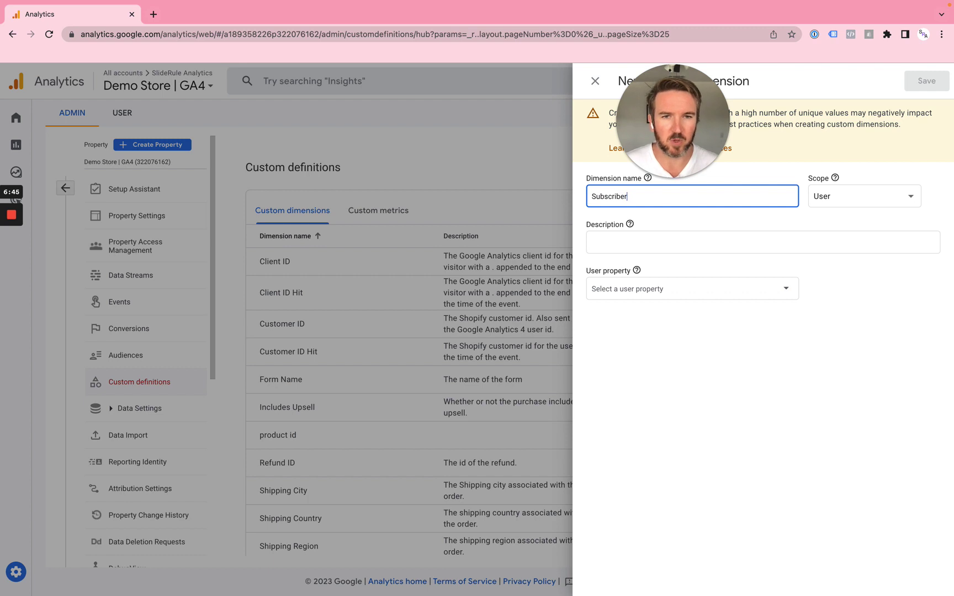
pyautogui.click(591, 196)
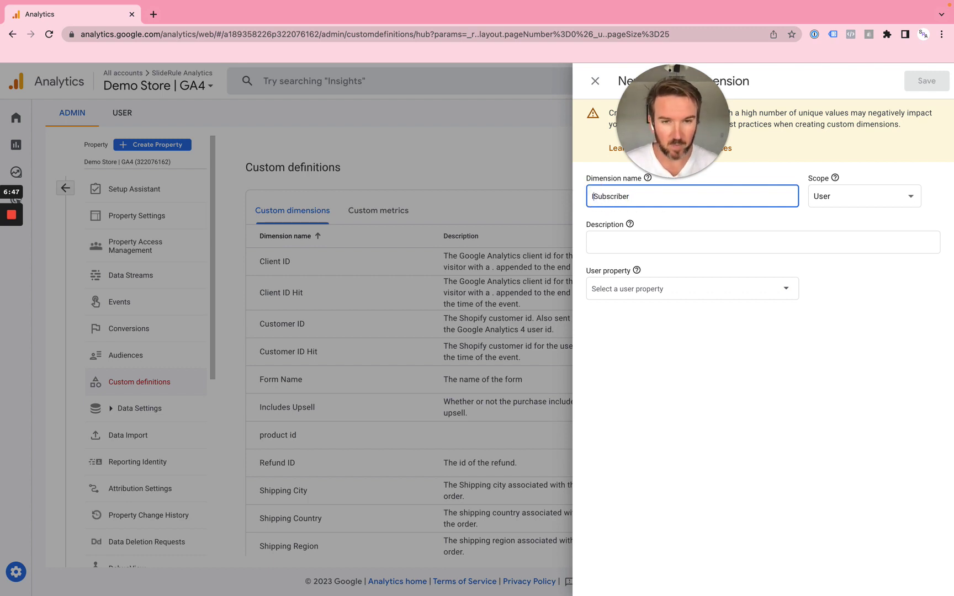
pyautogui.write('Is')
pyautogui.click(608, 288)
pyautogui.write('is_subscribed')
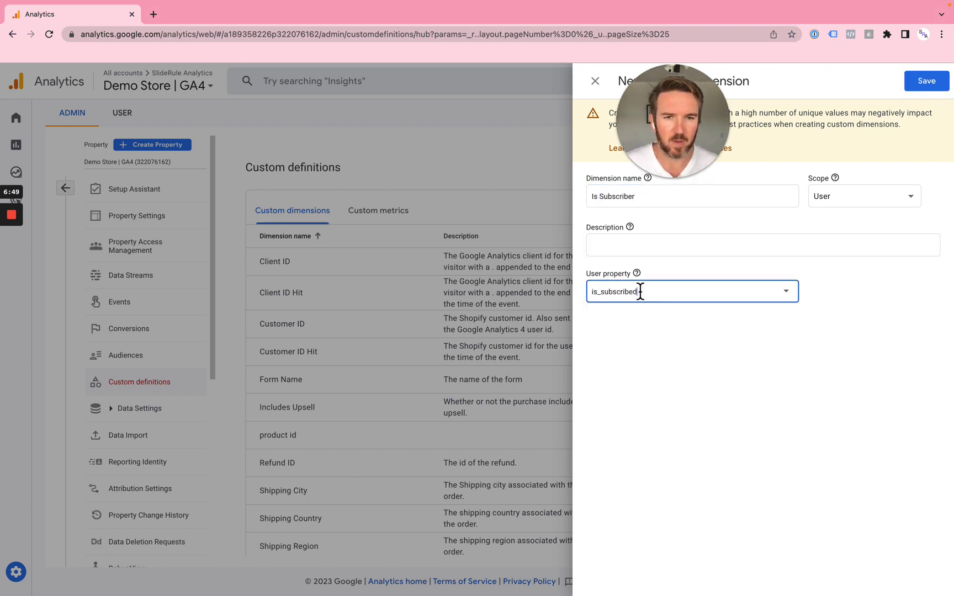
pyautogui.click(632, 244)
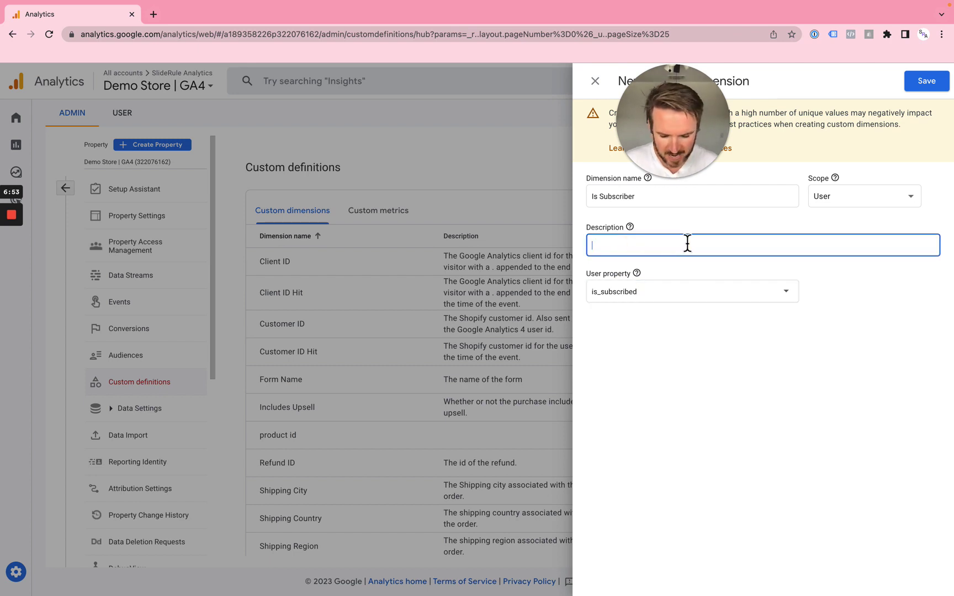
pyautogui.write('T')
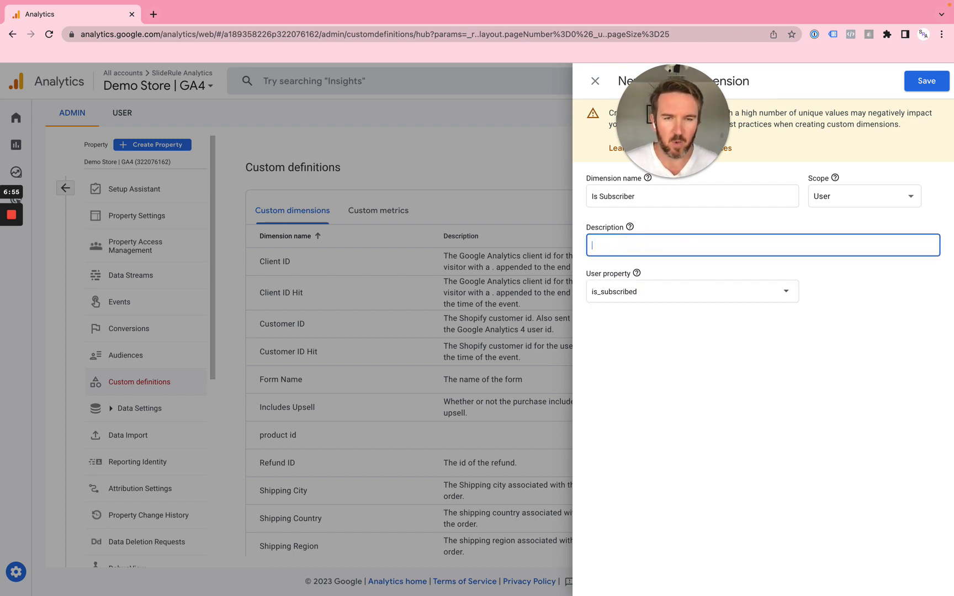
pyautogui.write('Whether or no')
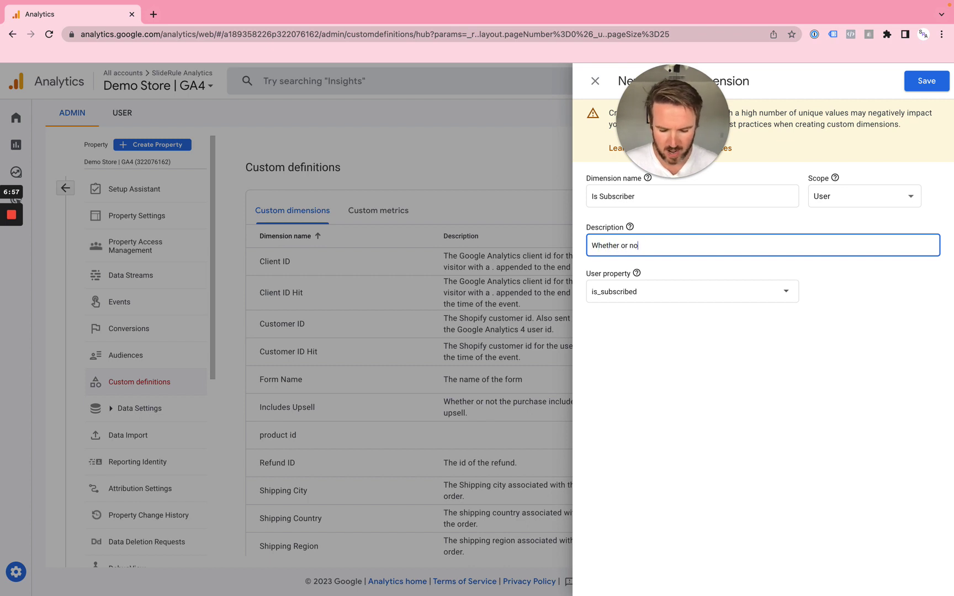
pyautogui.write('t the user i')
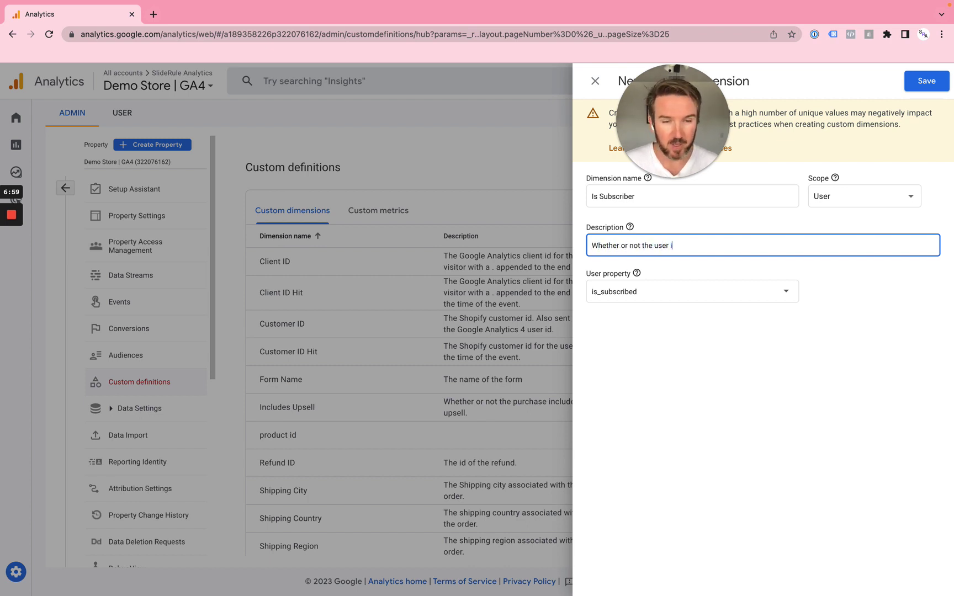
pyautogui.write('s')
pyautogui.write(' subs')
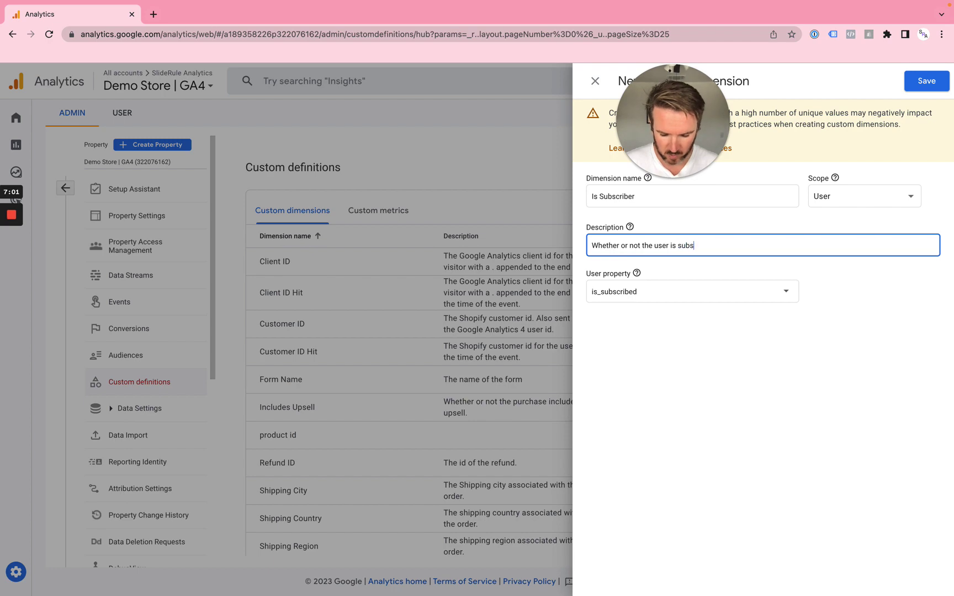
pyautogui.write('cribed')
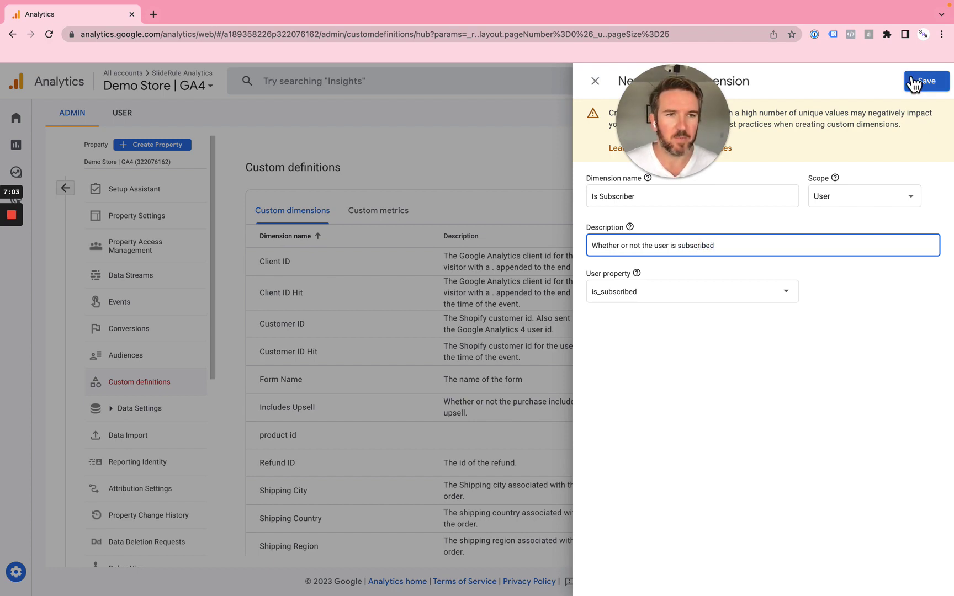
pyautogui.click(919, 81)
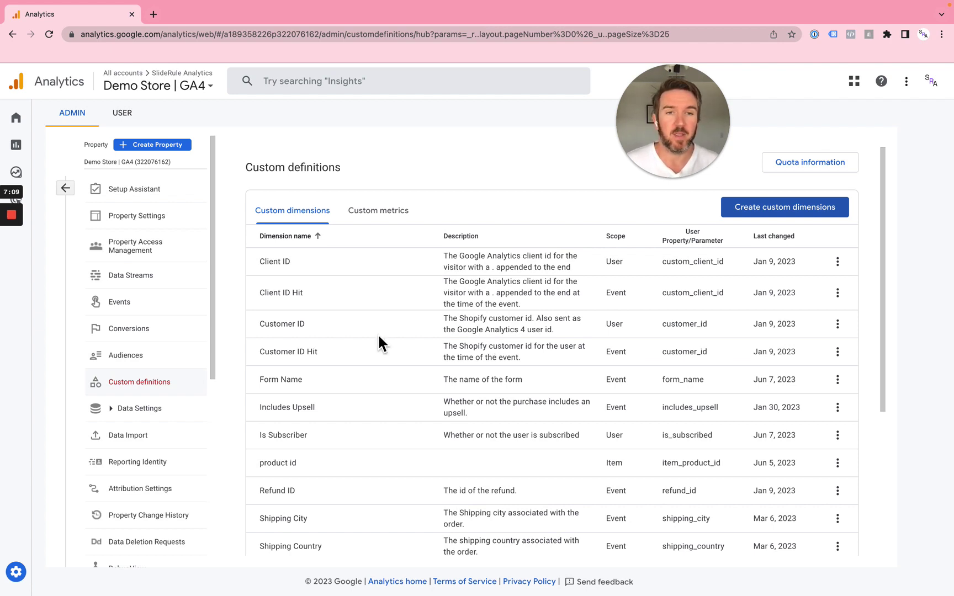
# Start a new custom audience from the Audiences page.
pyautogui.click(135, 363)
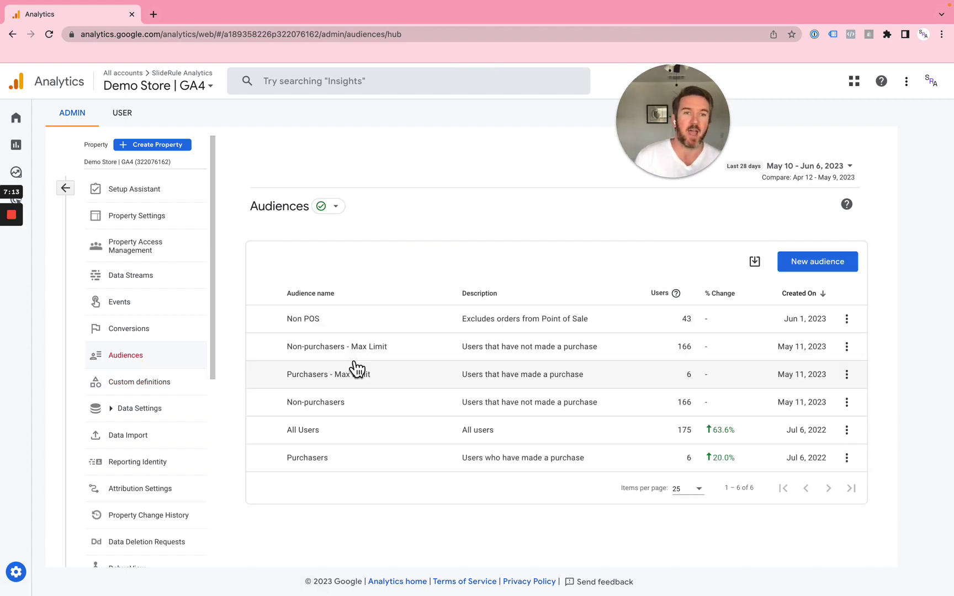
pyautogui.click(809, 278)
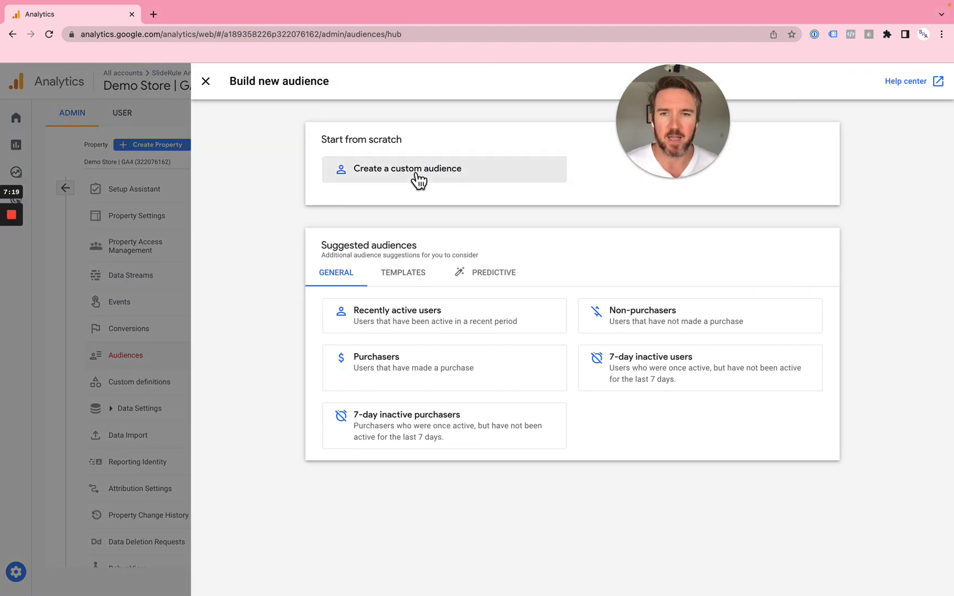
pyautogui.click(416, 175)
# Include users whose Is Subscriber value exactly matches 1.
pyautogui.click(297, 190)
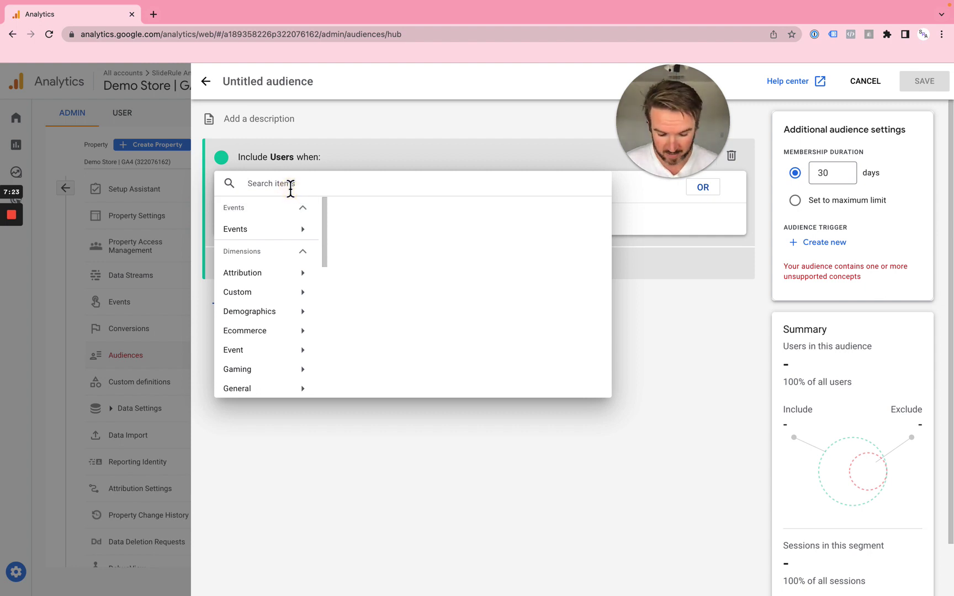
pyautogui.write('is su')
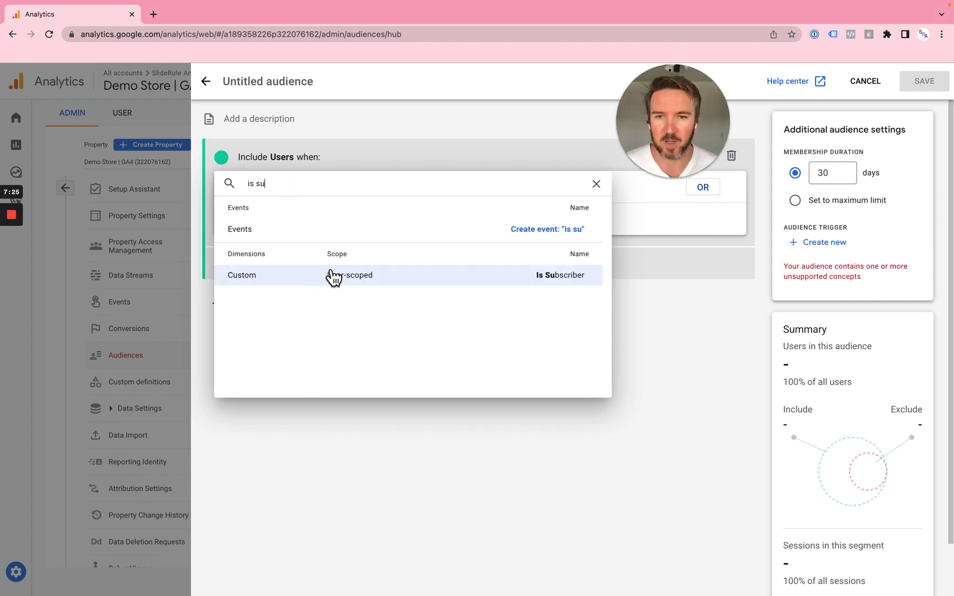
pyautogui.click(330, 276)
pyautogui.click(370, 189)
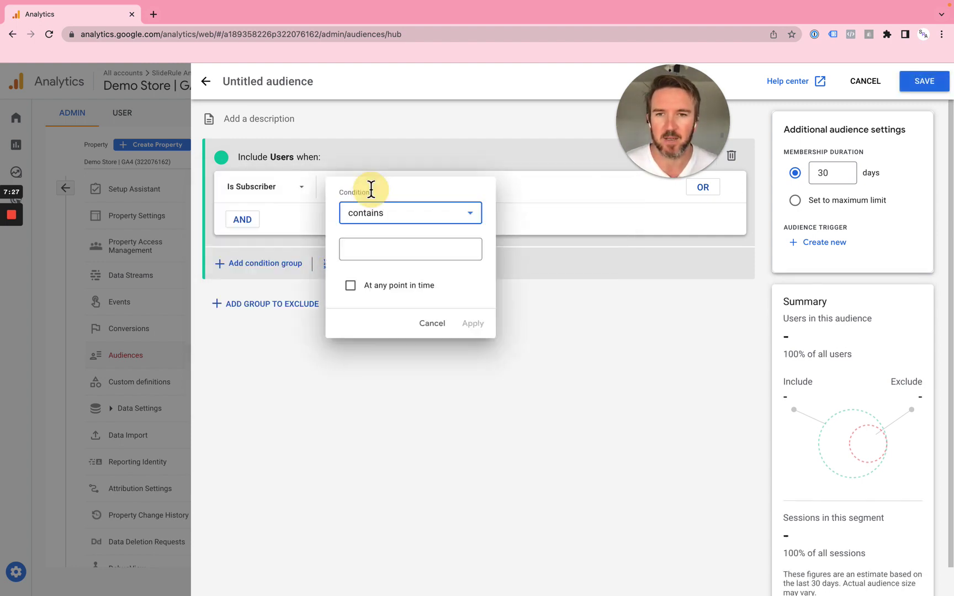
pyautogui.click(403, 218)
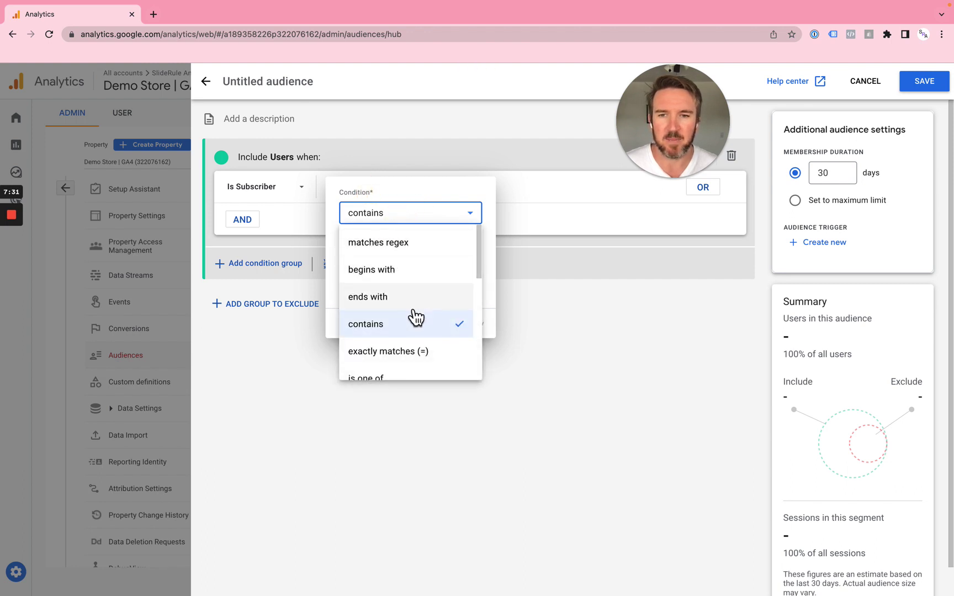
pyautogui.click(398, 350)
pyautogui.click(392, 251)
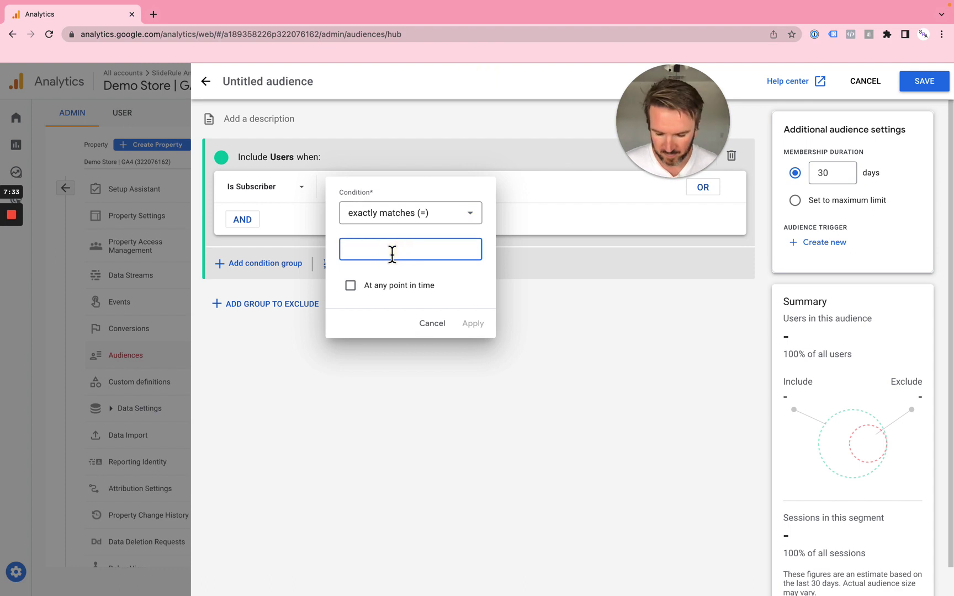
pyautogui.write('1')
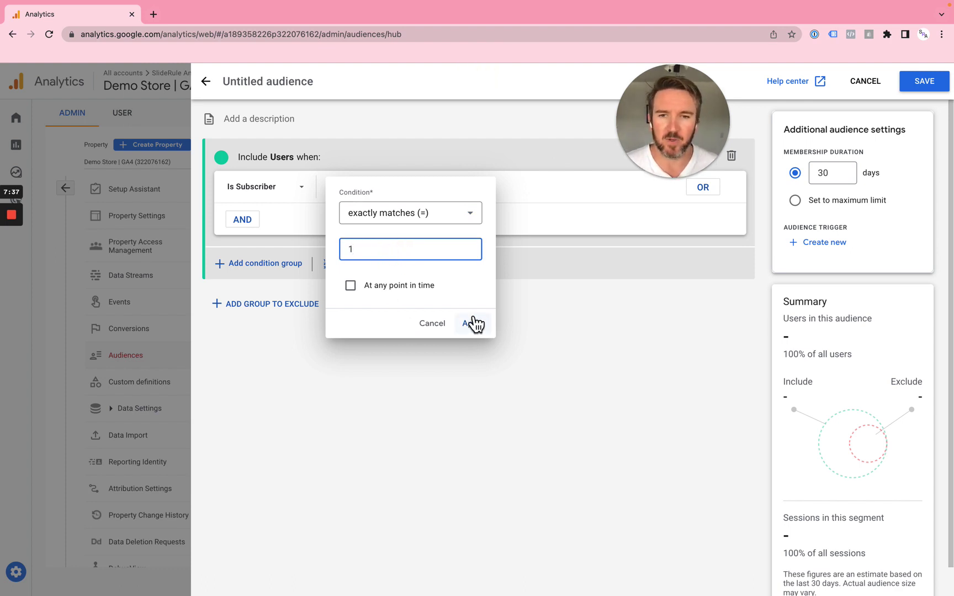
# Apply the condition, set maximum membership duration, and save the audience as 'Subscribers'.
pyautogui.click(475, 325)
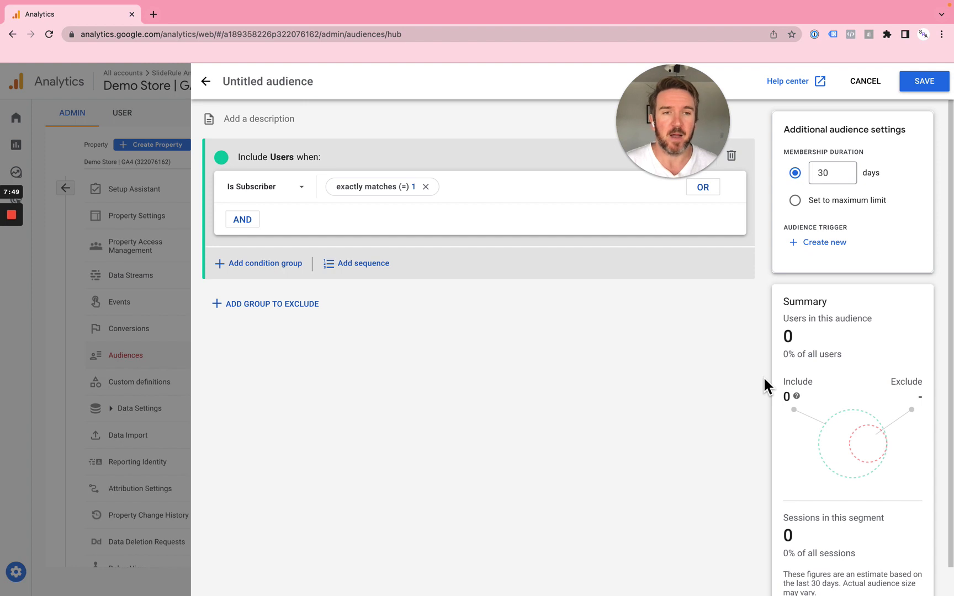
pyautogui.click(795, 201)
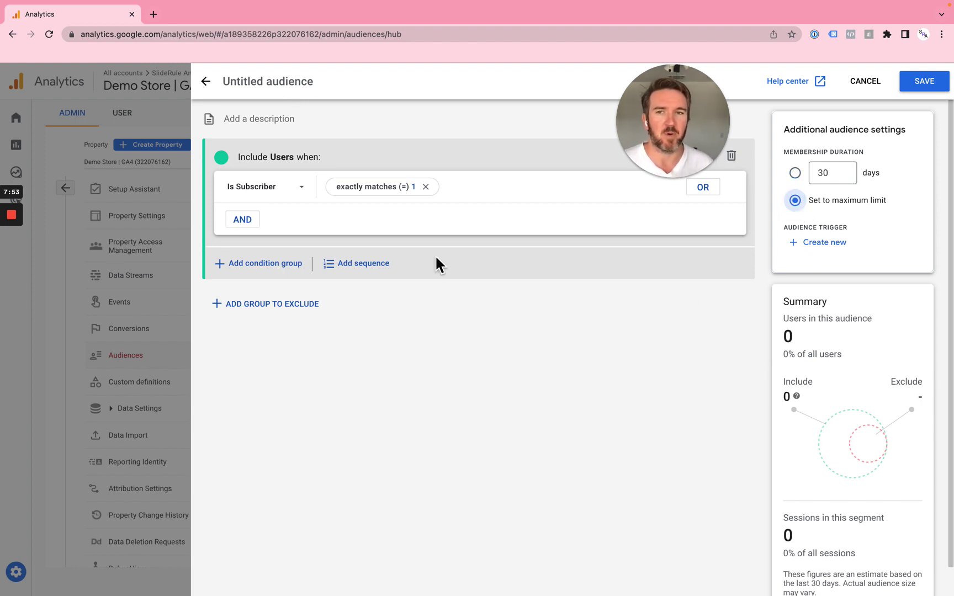
pyautogui.click(297, 89)
pyautogui.press('super+a')
pyautogui.write('Subscribers')
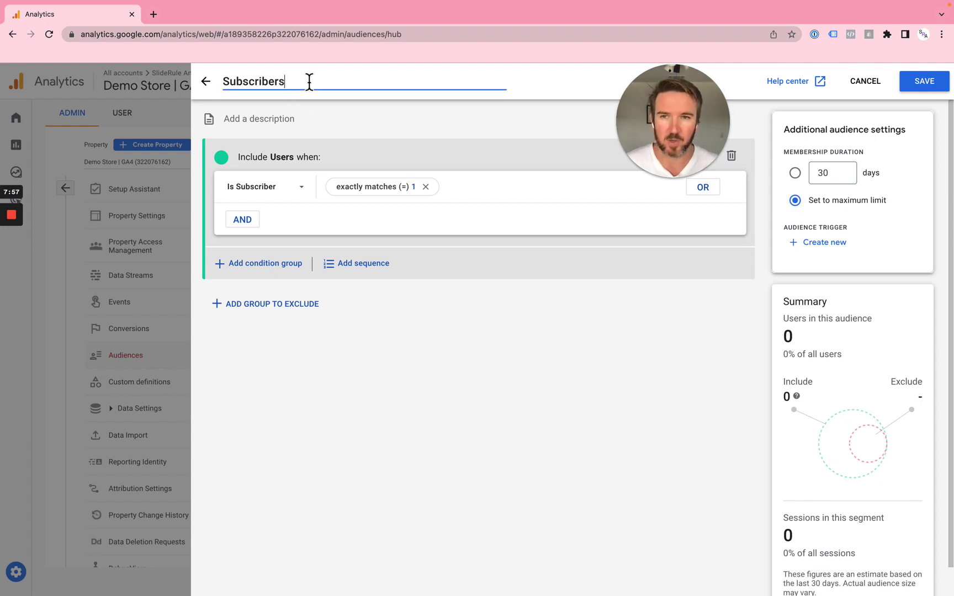
pyautogui.click(930, 89)
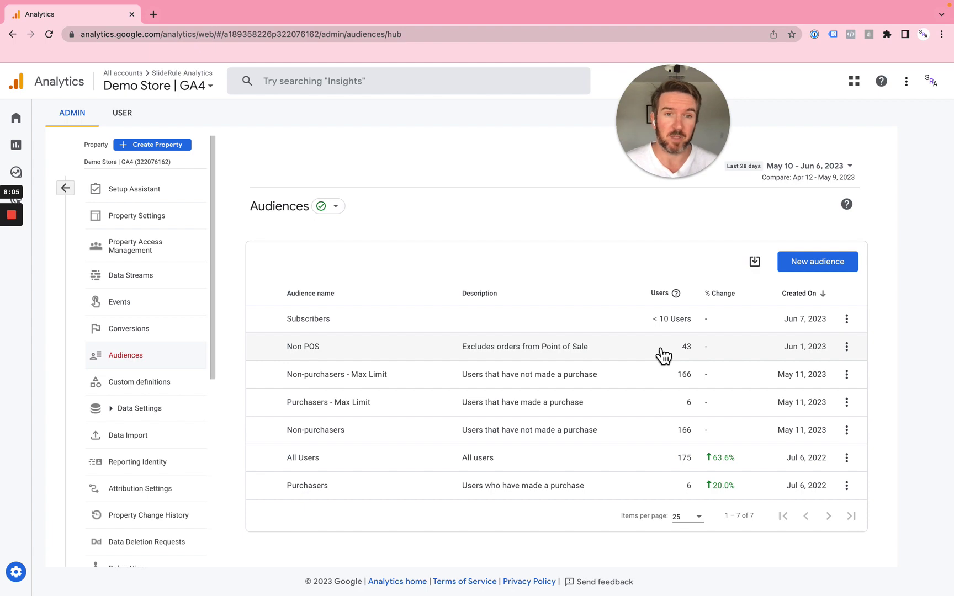
# Start another custom audience with an exclude group based on Is Subscriber.
pyautogui.click(818, 262)
pyautogui.click(434, 187)
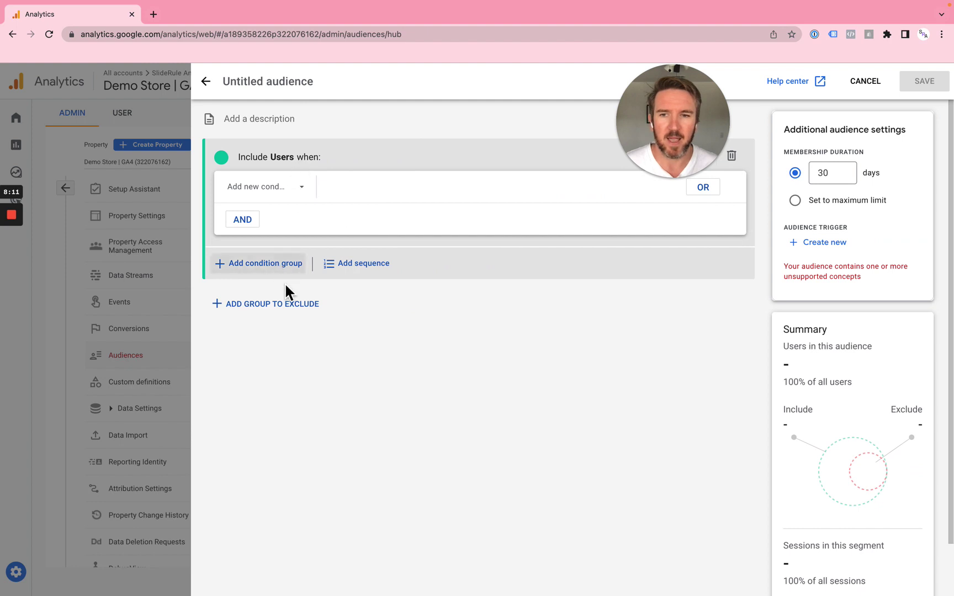
pyautogui.click(290, 304)
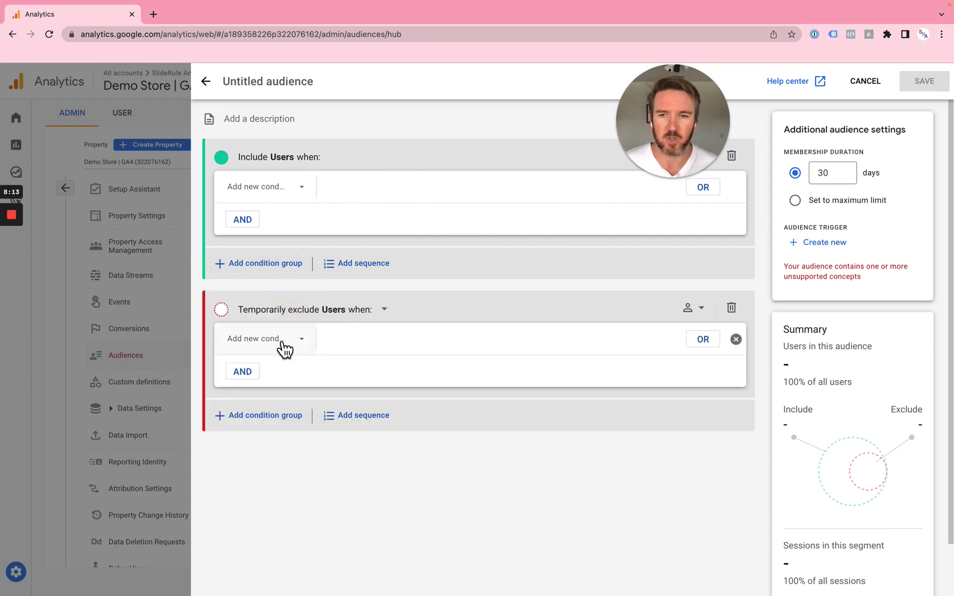
pyautogui.click(285, 348)
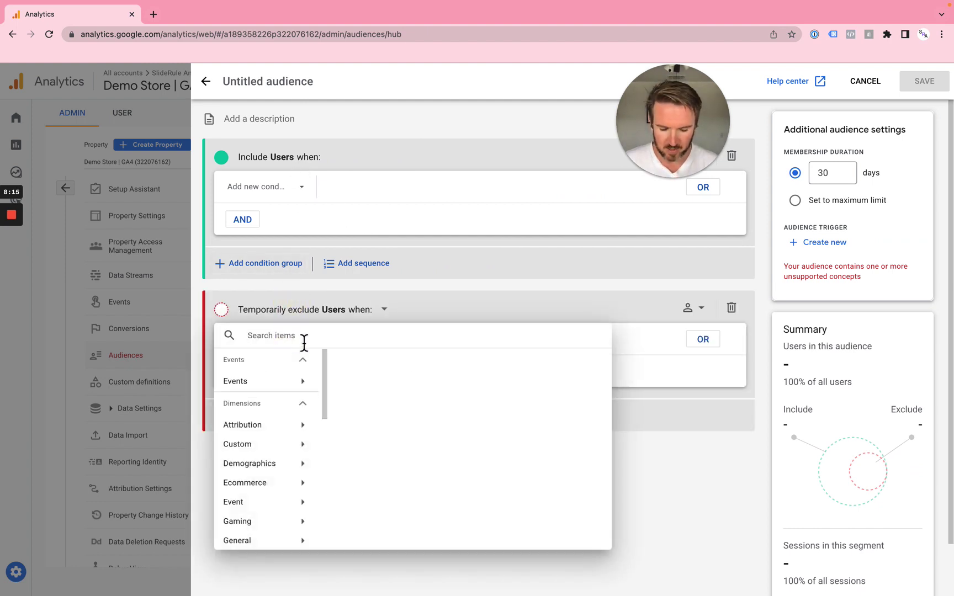
pyautogui.write('is s')
pyautogui.click(359, 429)
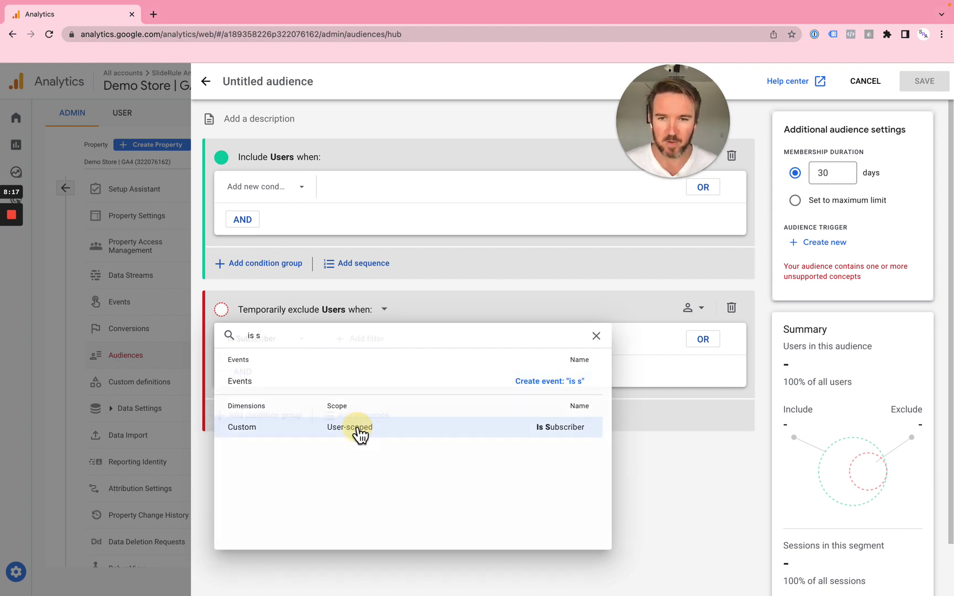
# Filter the excluded Is Subscriber value to 'does not exactly match' 1.
pyautogui.click(376, 342)
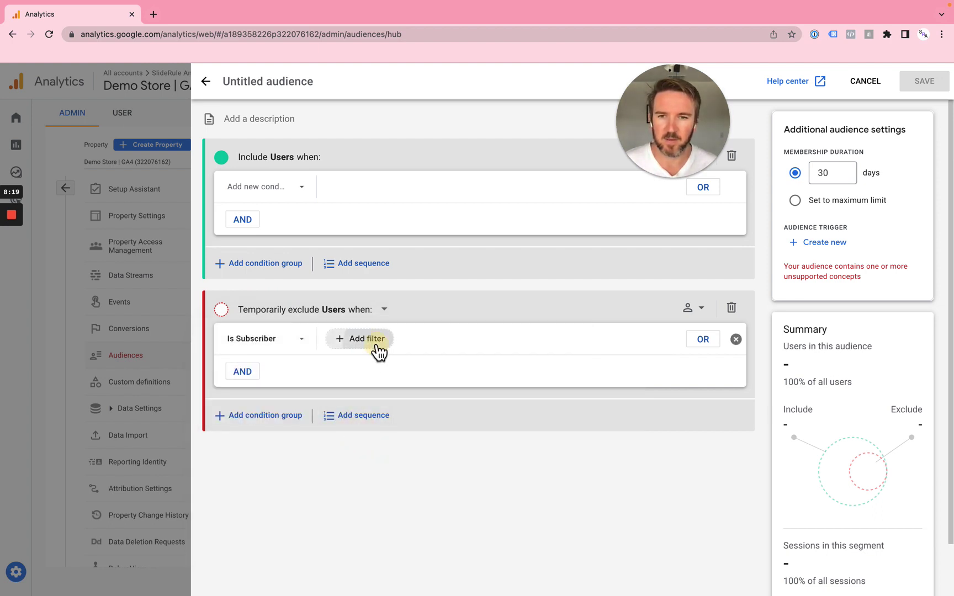
pyautogui.click(397, 365)
pyautogui.scroll(-1, 420, 491)
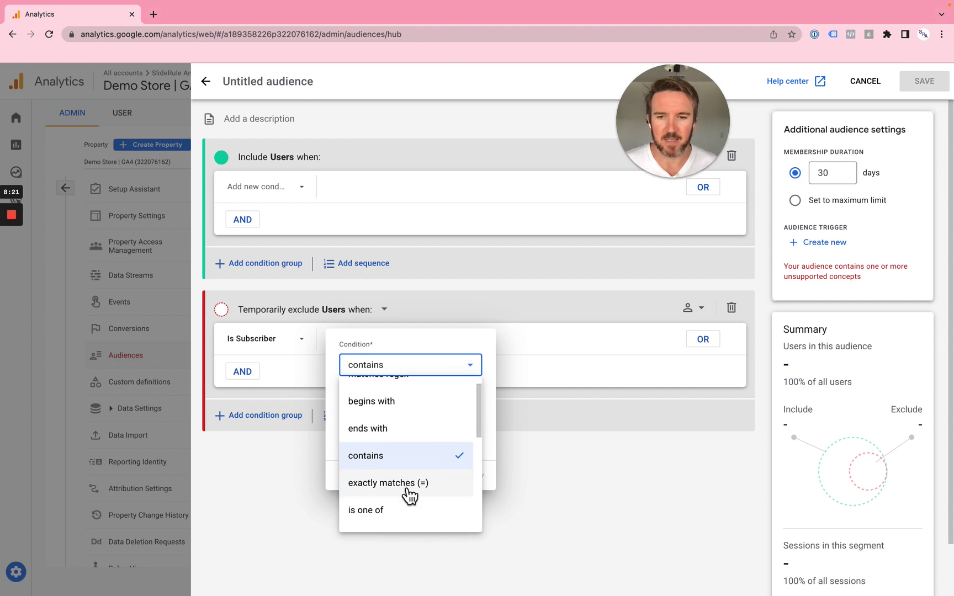
pyautogui.scroll(-3, 408, 492)
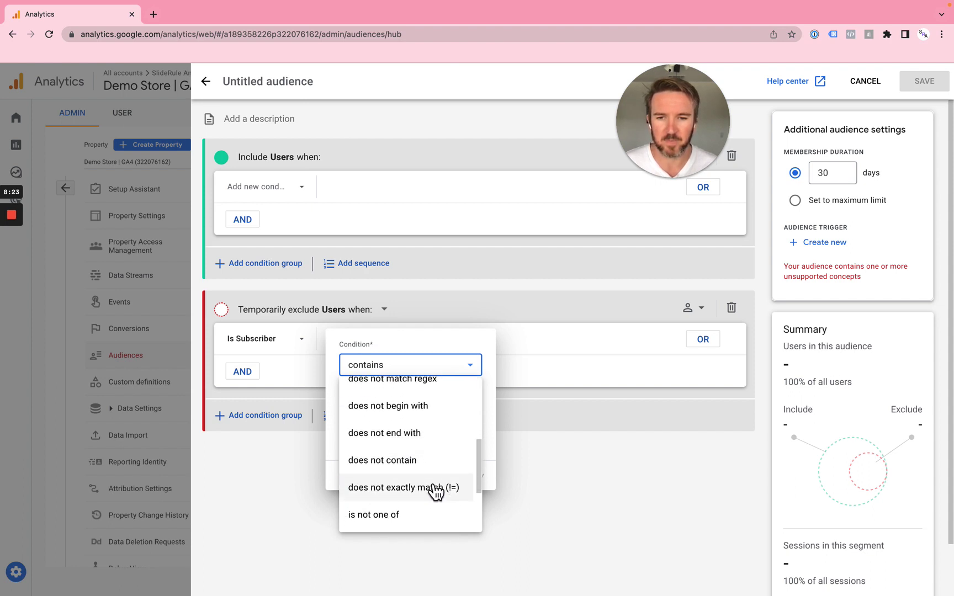
pyautogui.click(436, 488)
pyautogui.click(399, 402)
pyautogui.write('1')
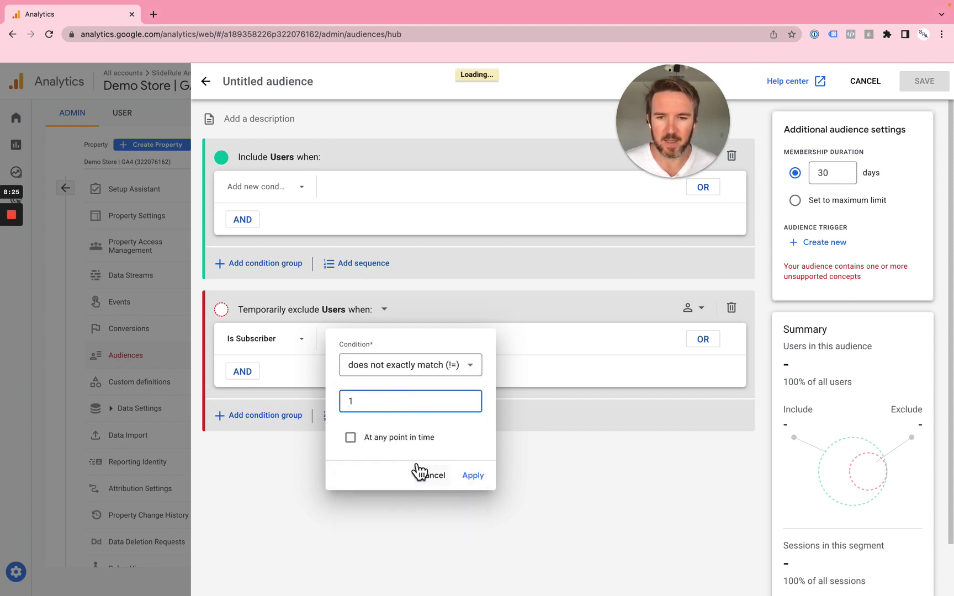
pyautogui.click(473, 476)
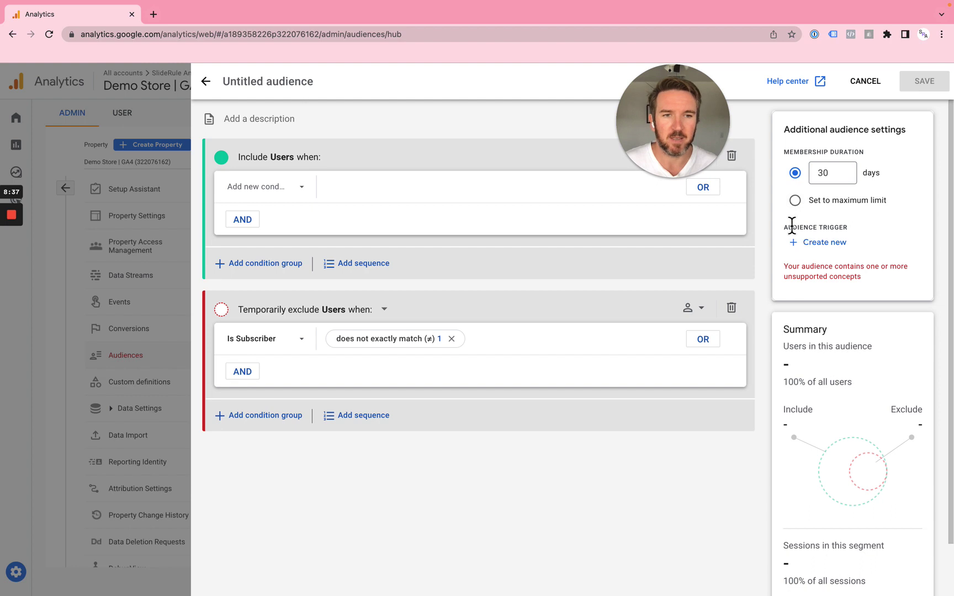
# Title the audience 'Non Subscribers'.
pyautogui.click(291, 84)
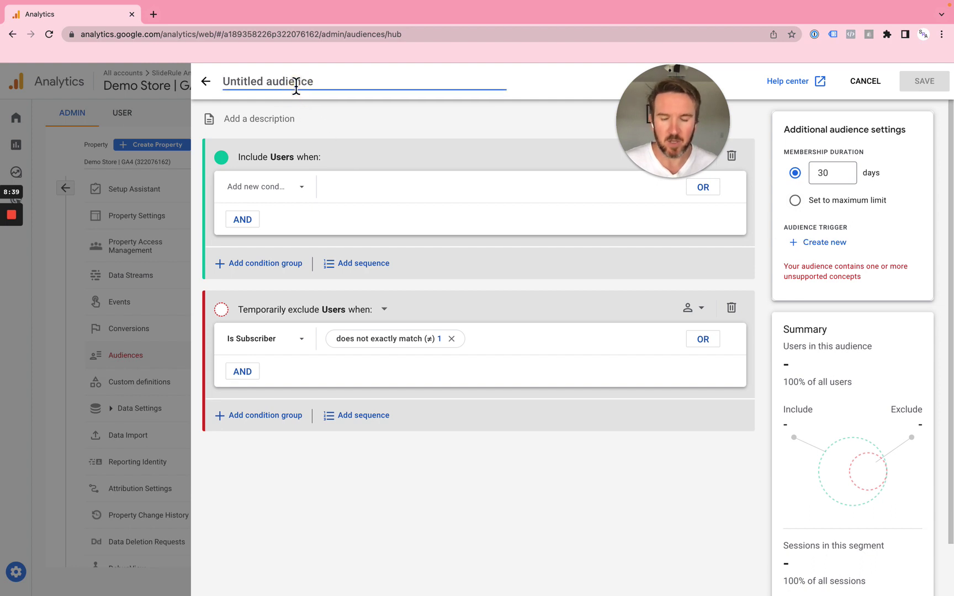
pyautogui.write('Non Su')
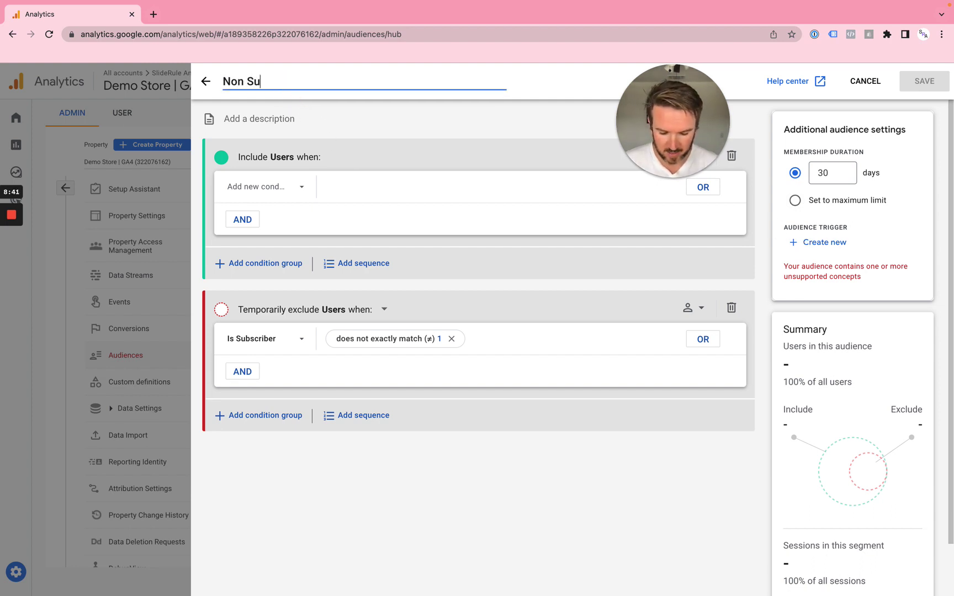
pyautogui.write('bscribers')
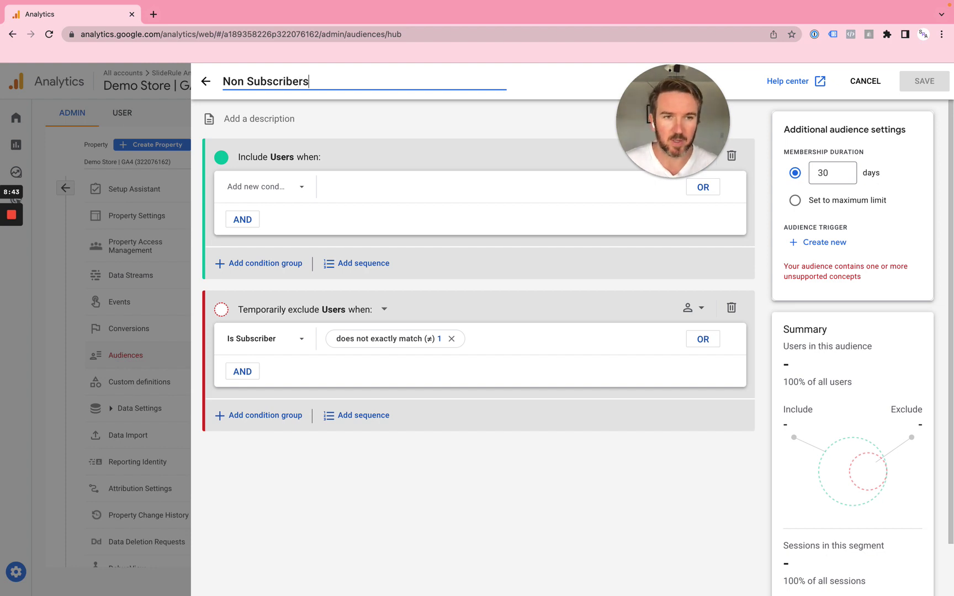
pyautogui.click(490, 206)
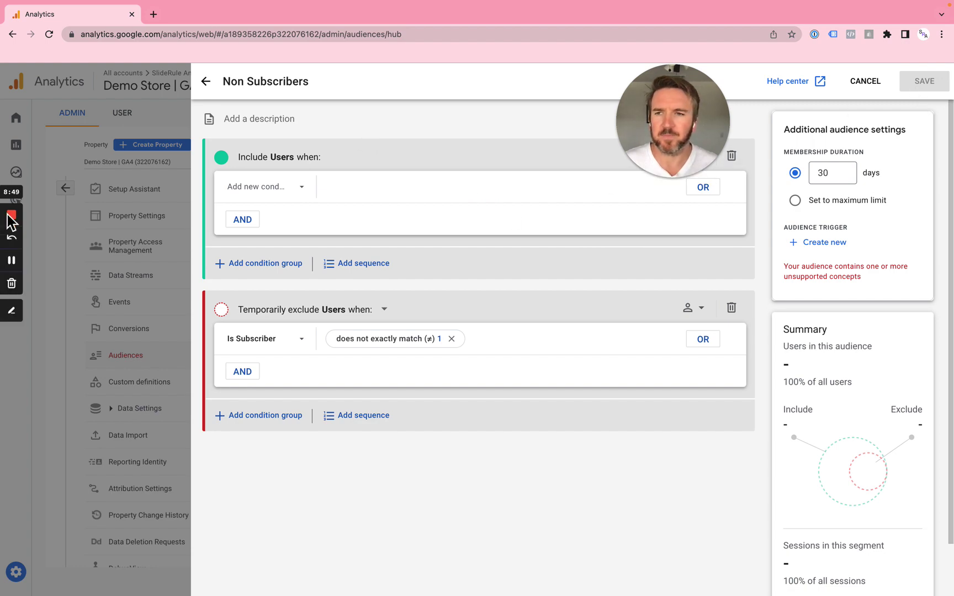
# Switch to the Chrome demo store window showing the Analytics Debugger.
pyautogui.hotkey('ctrl', 'Left')
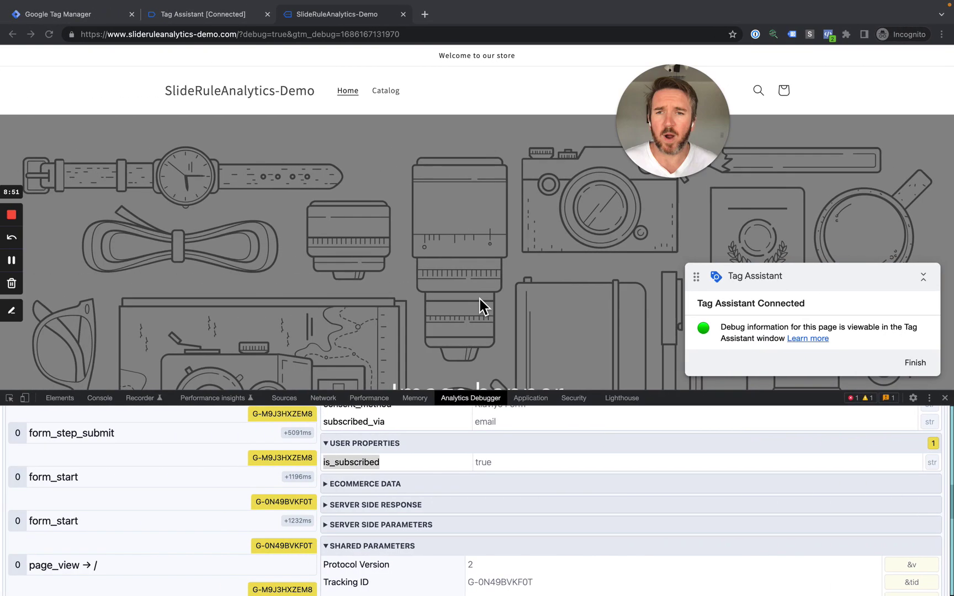